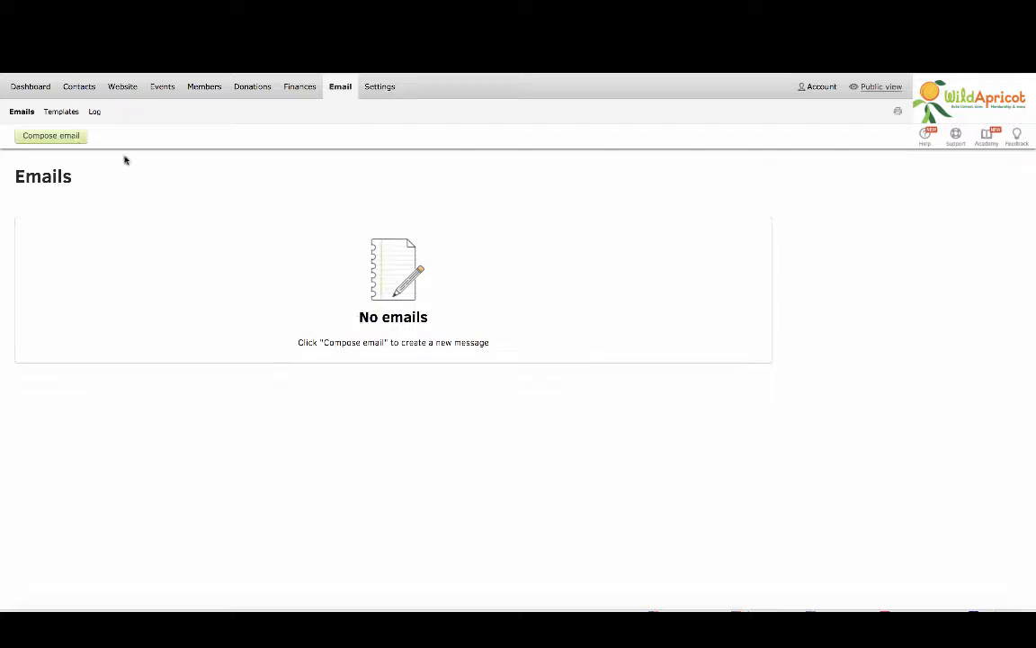
- Start a new email and choose the themed Event Announcement template for it
{"action": "left_click", "coordinate": [65, 143]}
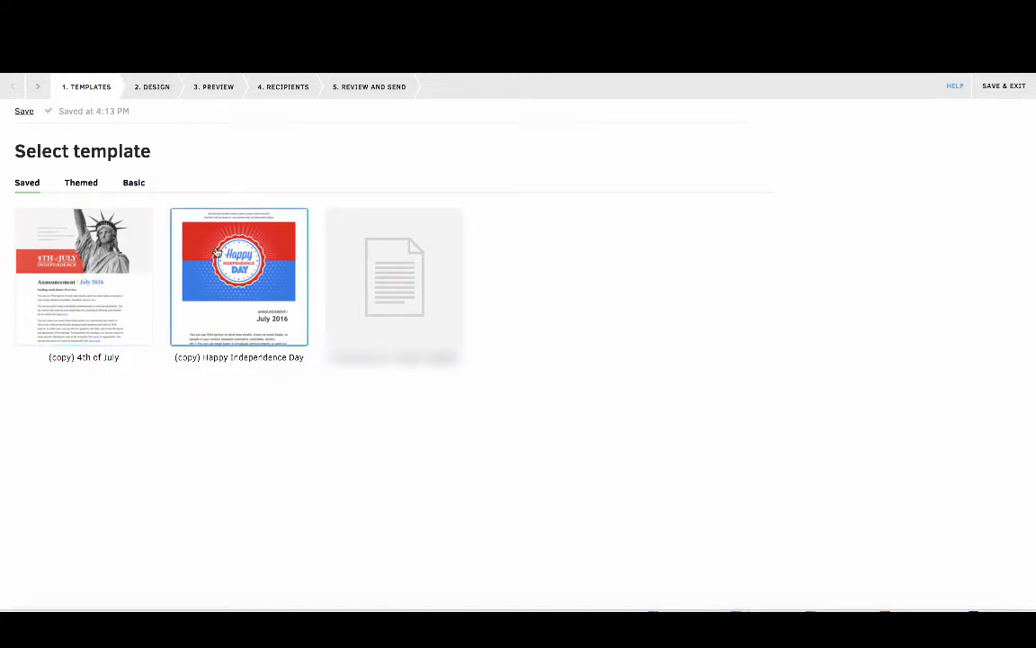
{"action": "left_click", "coordinate": [89, 184]}
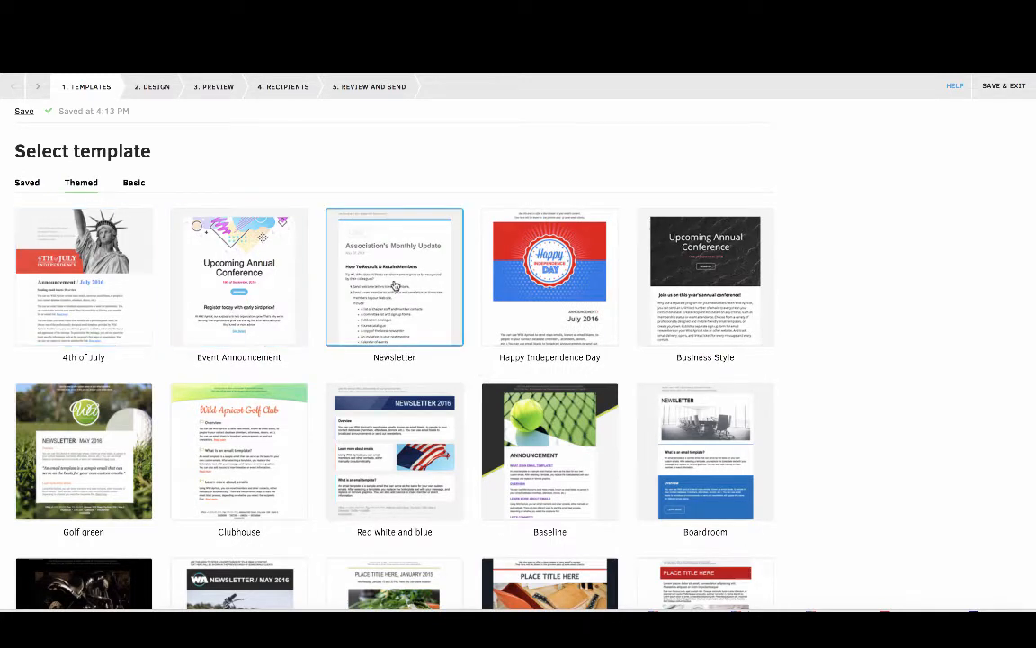
{"action": "scroll", "coordinate": [445, 376], "scroll_direction": "down", "scroll_amount": 4}
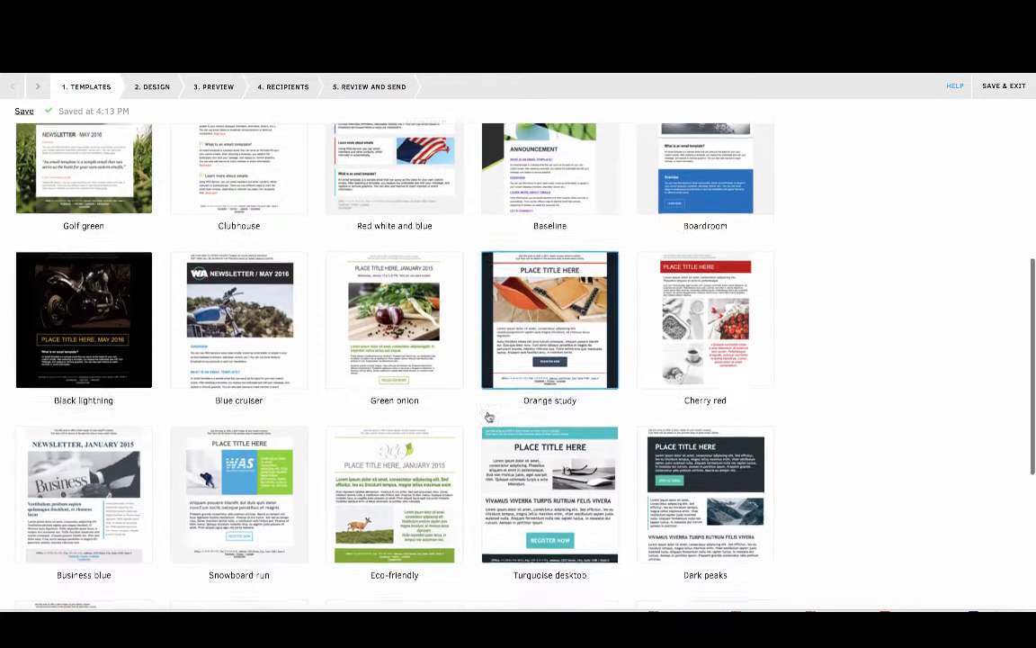
{"action": "scroll", "coordinate": [488, 416], "scroll_direction": "down", "scroll_amount": 4}
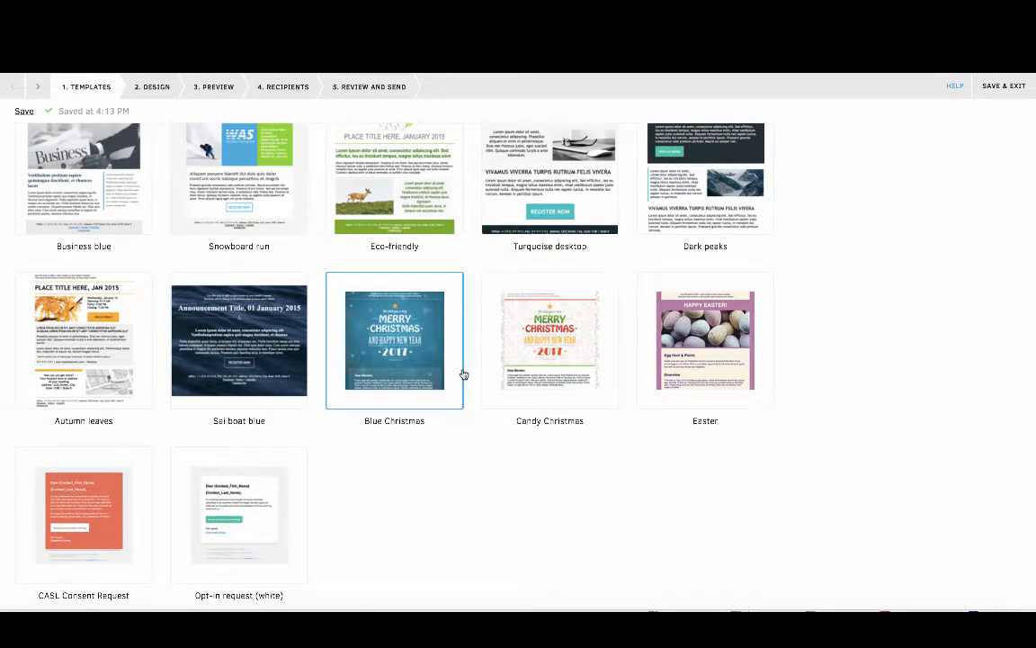
{"action": "scroll", "coordinate": [257, 452], "scroll_direction": "up", "scroll_amount": 2}
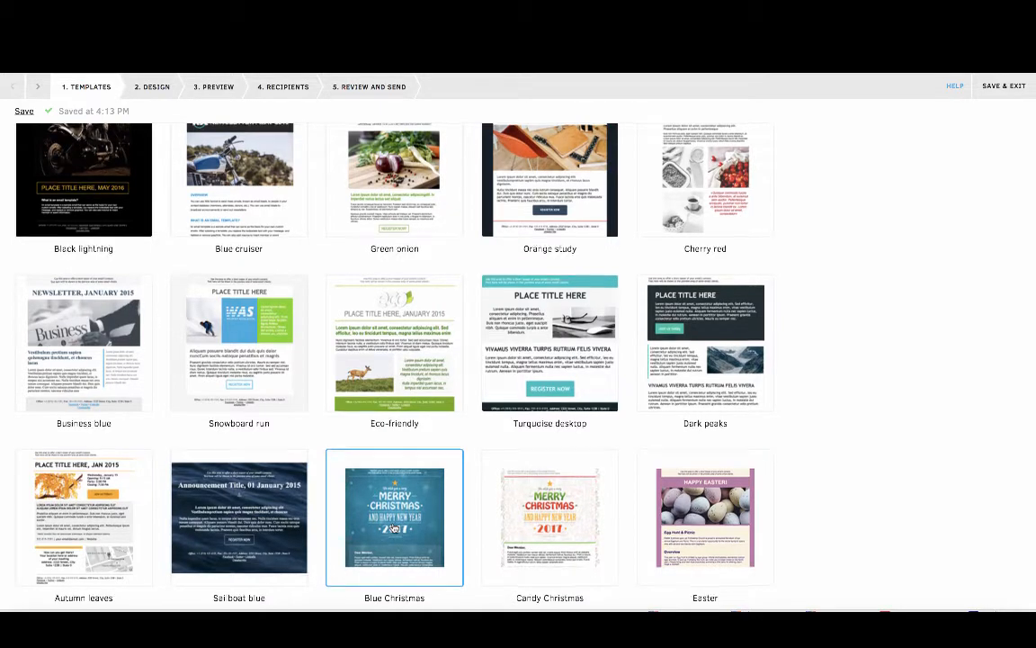
{"action": "scroll", "coordinate": [393, 528], "scroll_direction": "up", "scroll_amount": 3}
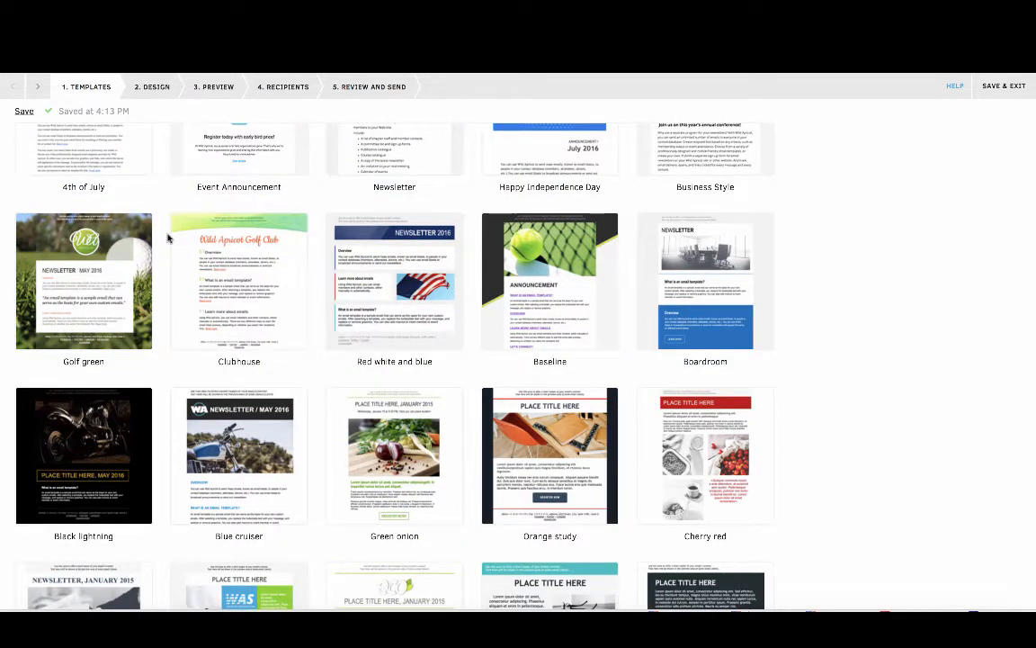
{"action": "scroll", "coordinate": [153, 220], "scroll_direction": "up", "scroll_amount": 2}
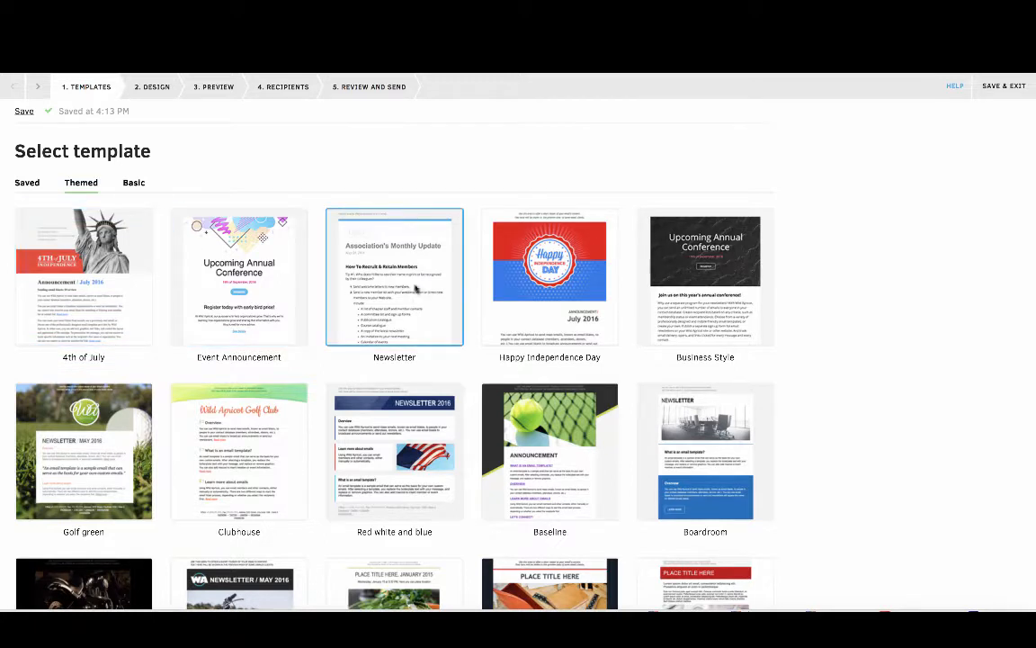
{"action": "left_click", "coordinate": [712, 277]}
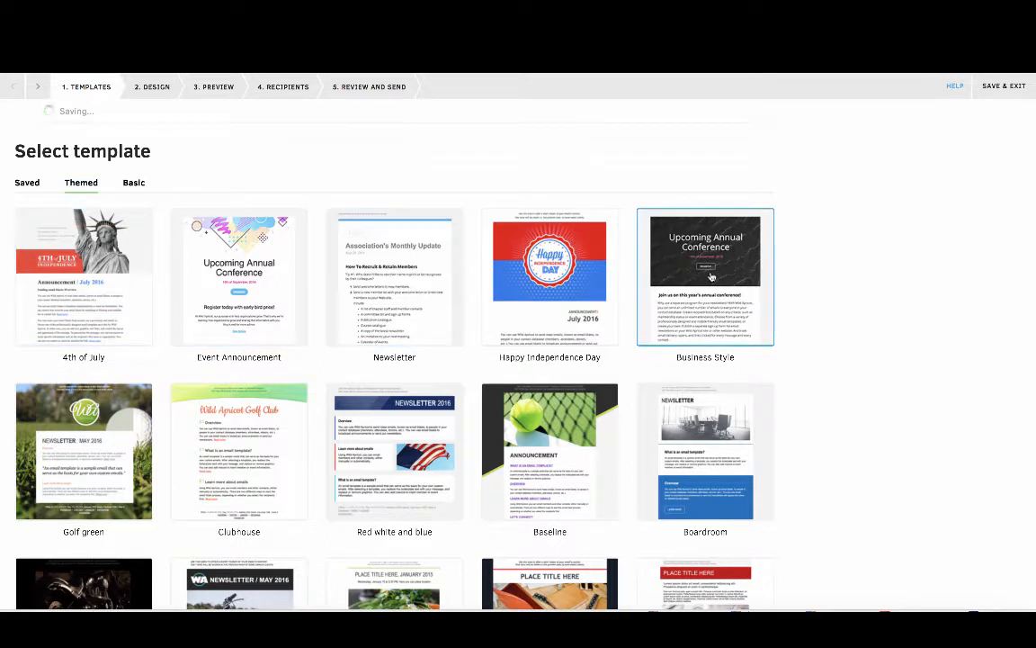
{"action": "left_click", "coordinate": [32, 183]}
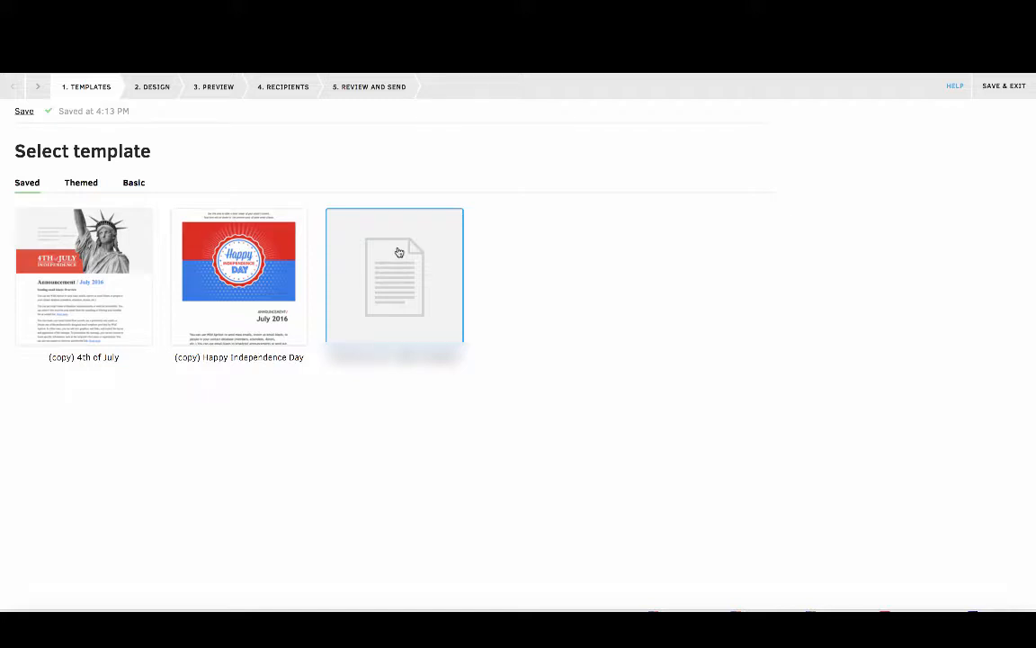
{"action": "left_click", "coordinate": [83, 183]}
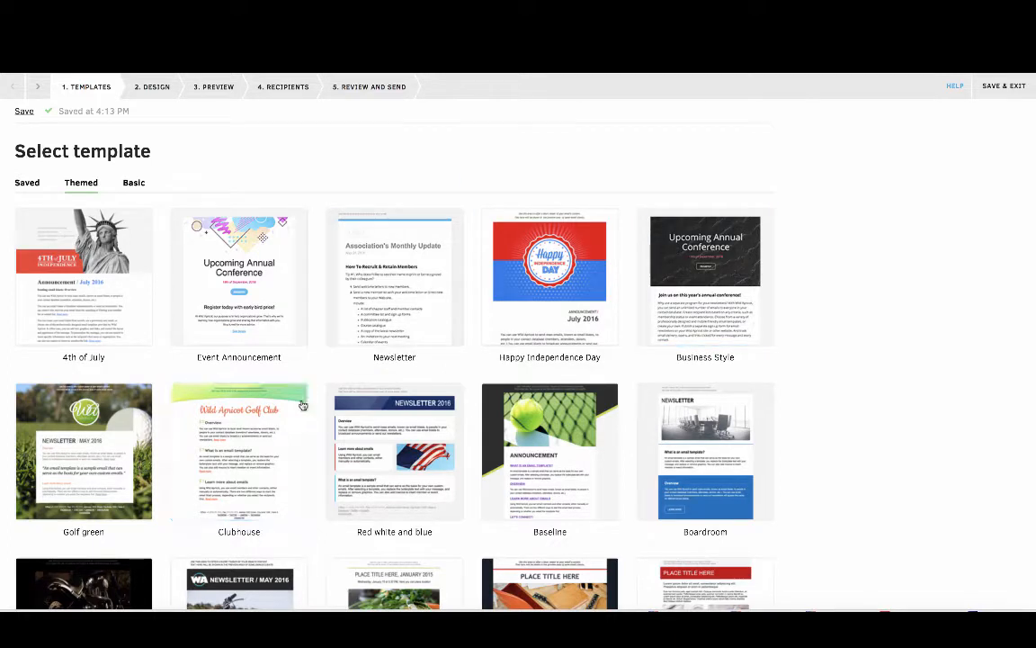
{"action": "left_click", "coordinate": [241, 277]}
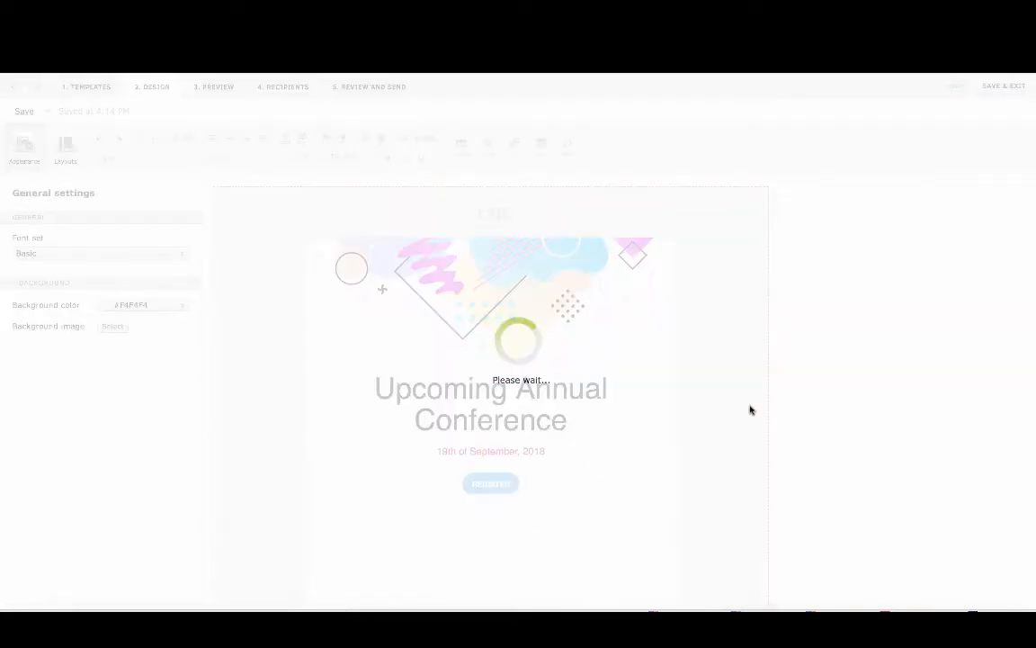
- Look over the email design, select the header image and review the predefined macros available for insertion
{"action": "scroll", "coordinate": [751, 410], "scroll_direction": "down", "scroll_amount": 3}
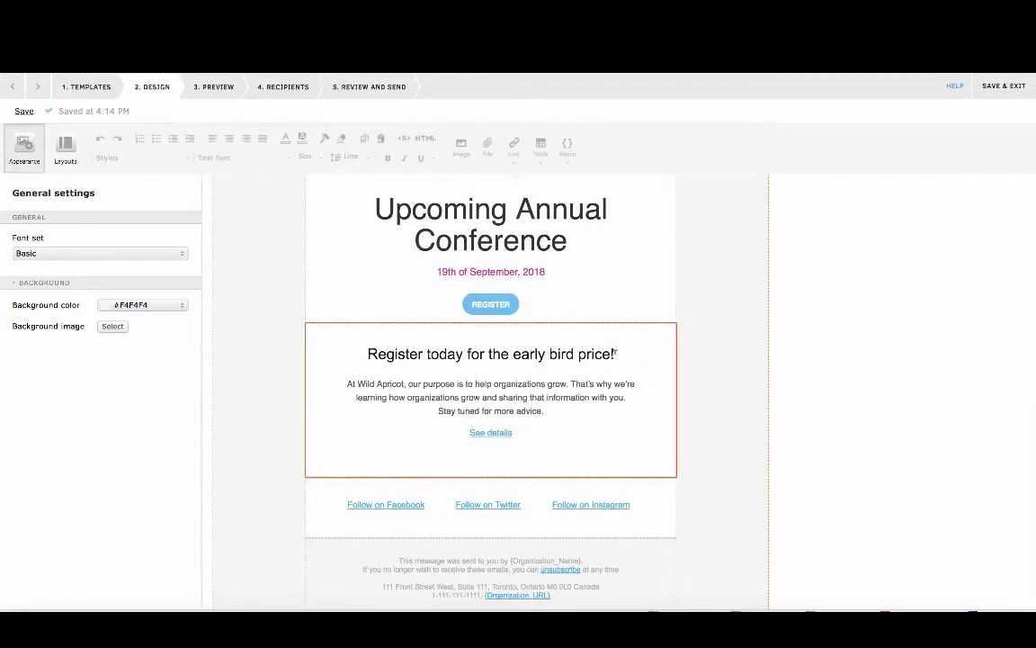
{"action": "scroll", "coordinate": [445, 348], "scroll_direction": "up", "scroll_amount": 3}
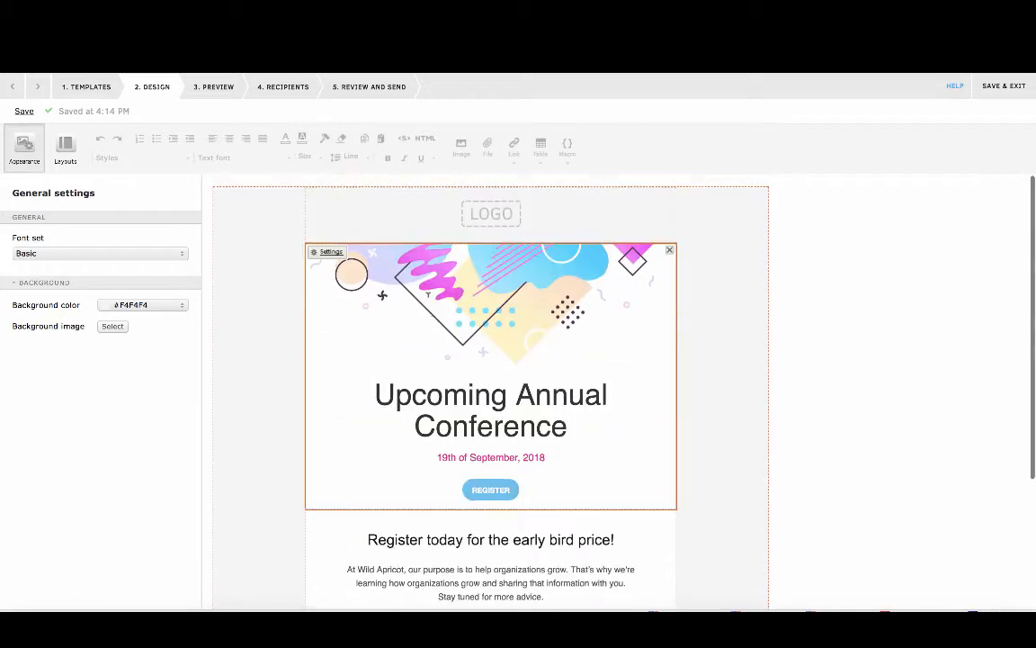
{"action": "left_click", "coordinate": [442, 301]}
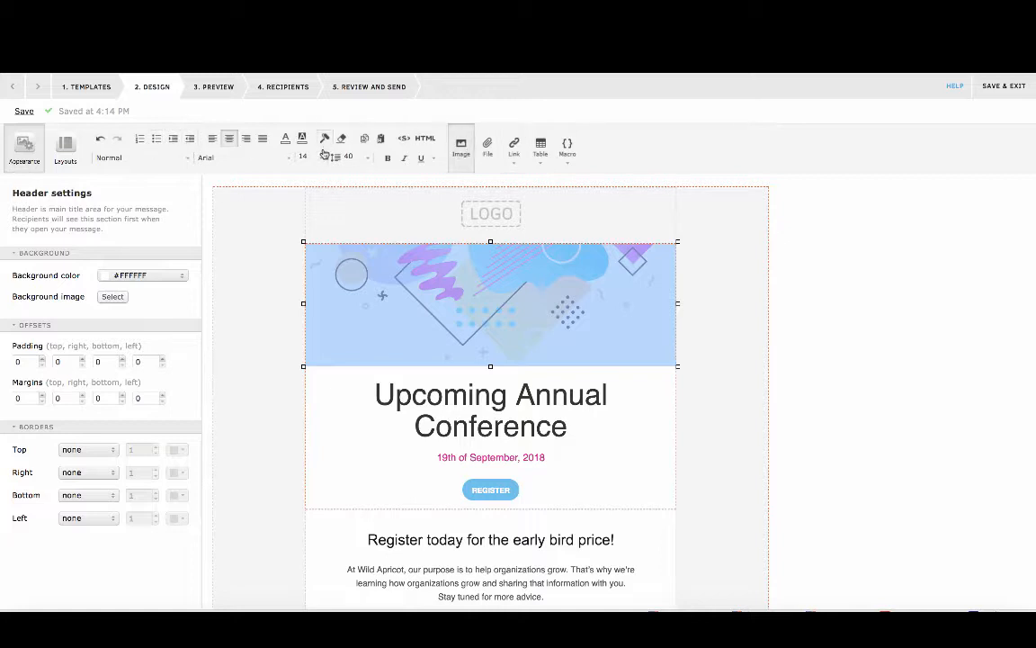
{"action": "mouse_move", "coordinate": [493, 304]}
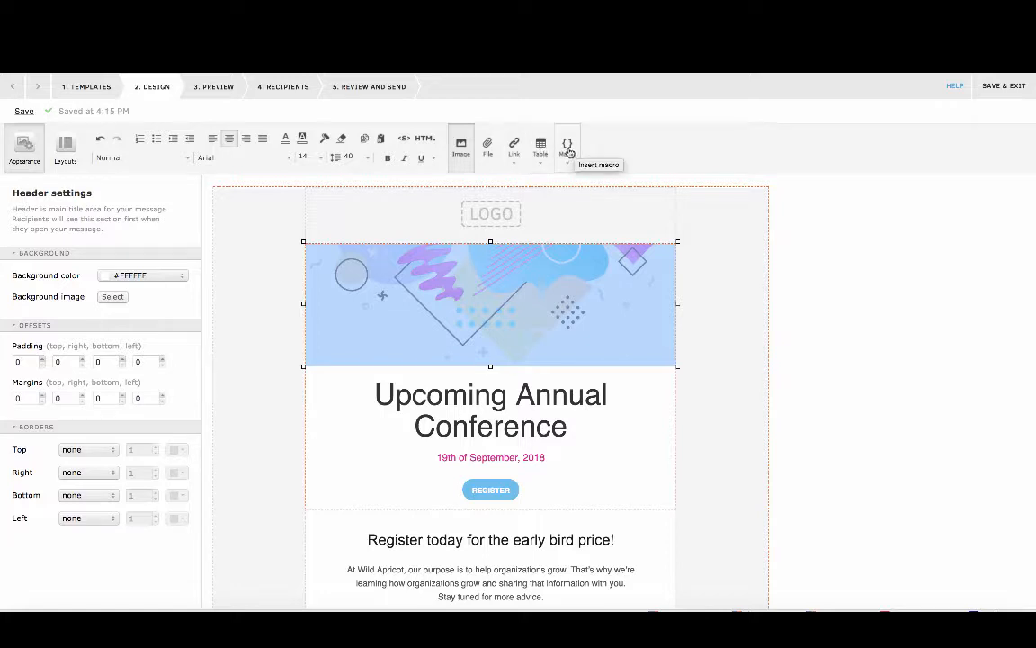
{"action": "left_click", "coordinate": [568, 155]}
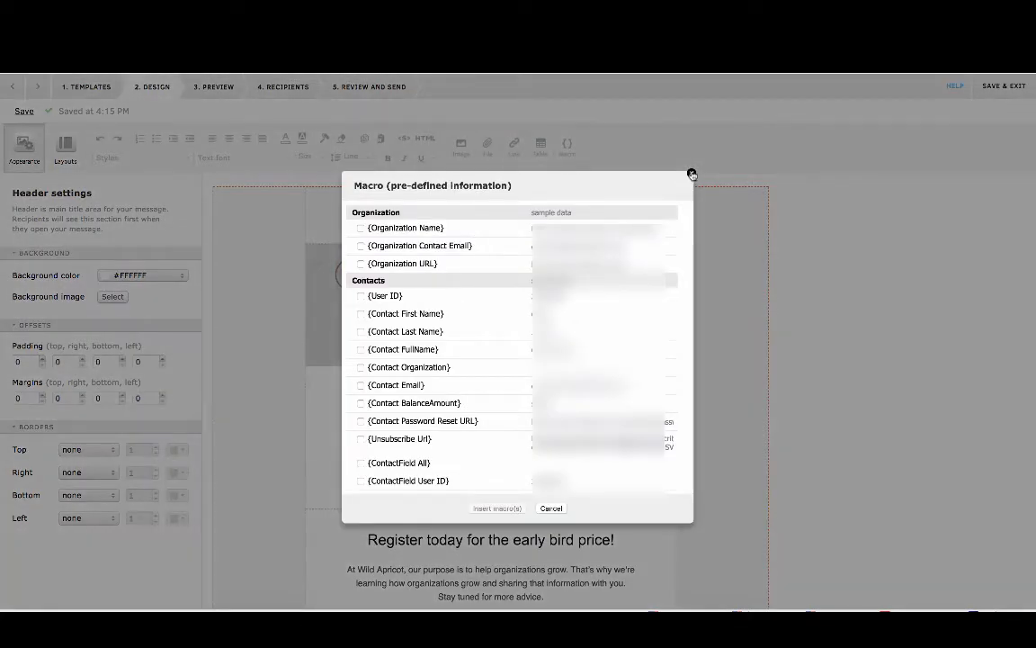
{"action": "left_click", "coordinate": [691, 173]}
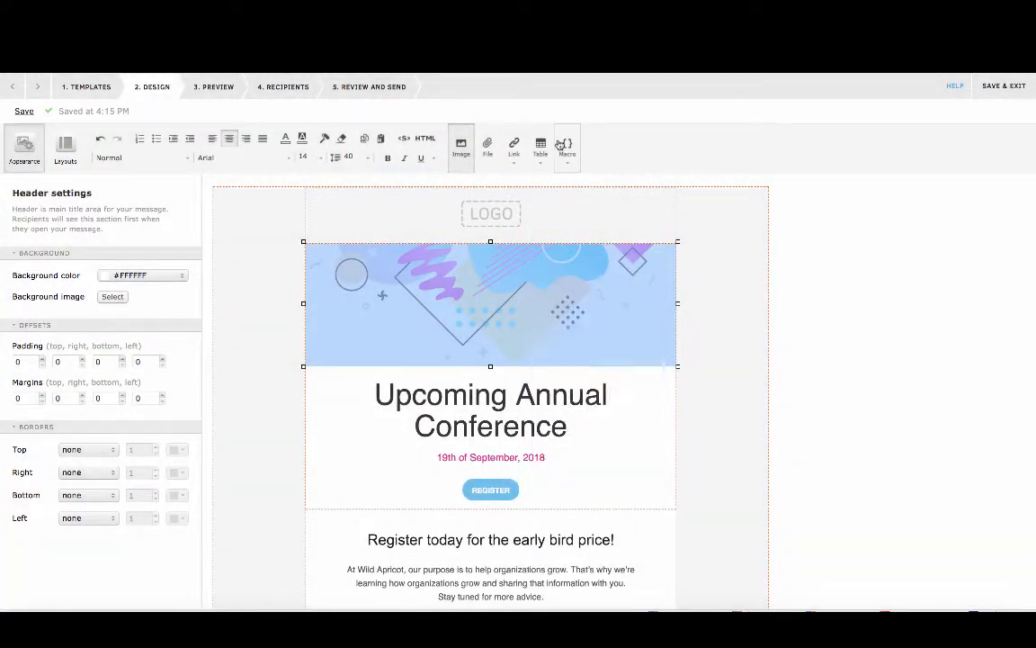
- Inspect the content settings of the block holding the Facebook, Twitter and Instagram links
{"action": "scroll", "coordinate": [529, 412], "scroll_direction": "down", "scroll_amount": 3}
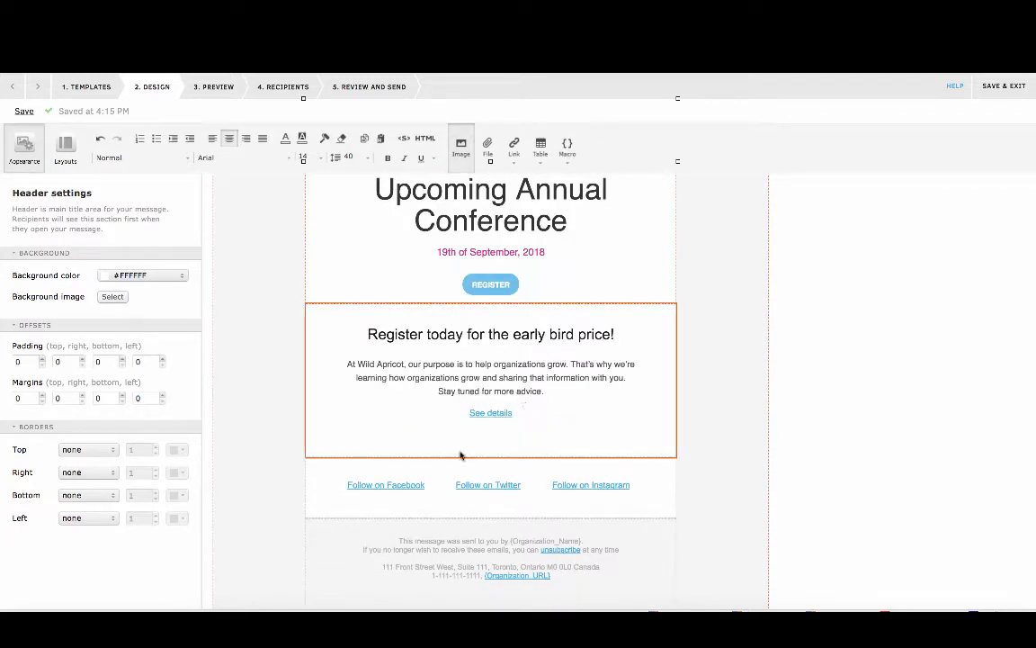
{"action": "left_click", "coordinate": [394, 483]}
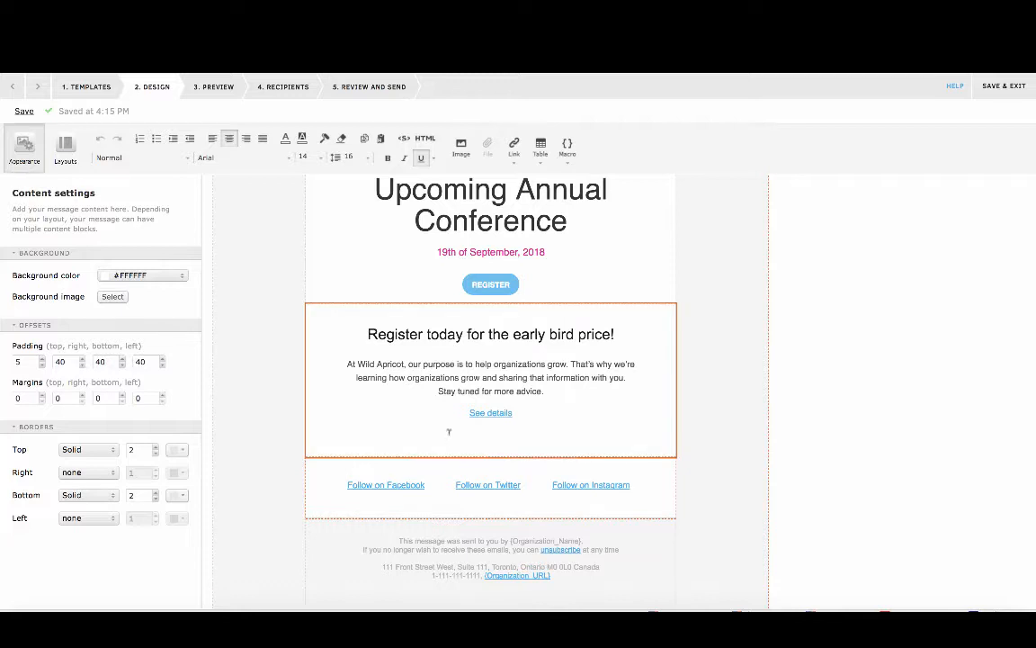
{"action": "scroll", "coordinate": [449, 432], "scroll_direction": "up", "scroll_amount": 5}
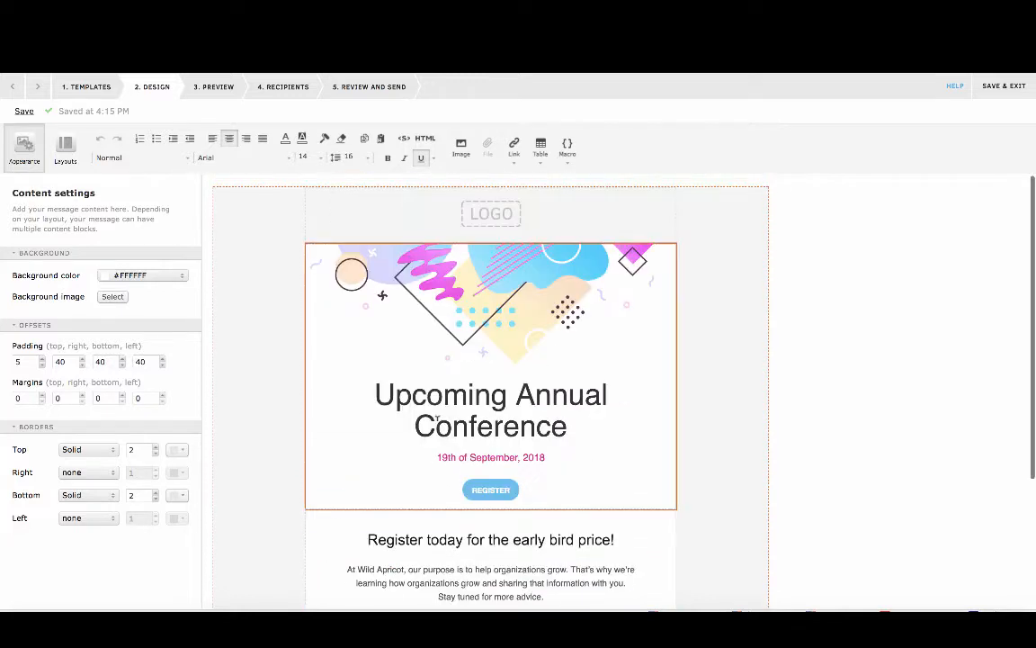
- Review the column and sidebar layouts offered for the email
{"action": "left_click", "coordinate": [63, 149]}
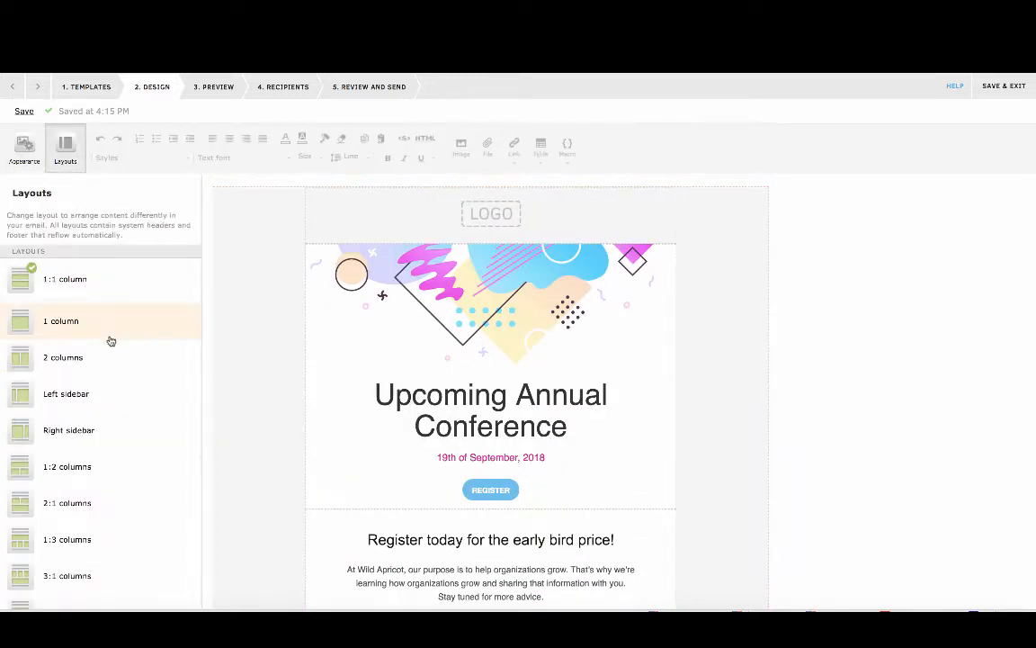
{"action": "scroll", "coordinate": [122, 481], "scroll_direction": "down", "scroll_amount": 5}
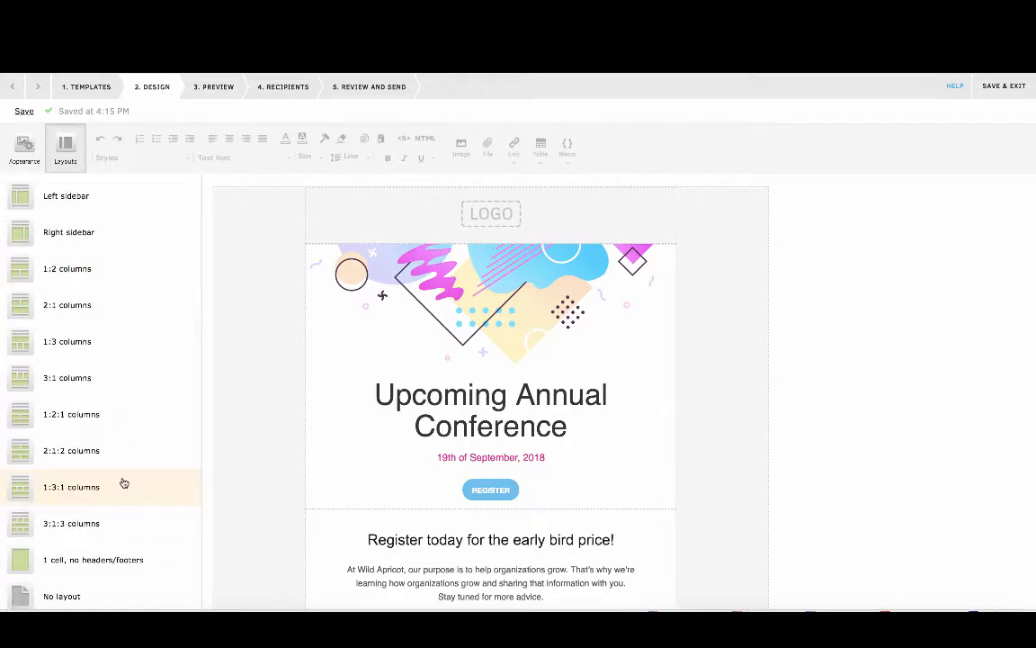
{"action": "scroll", "coordinate": [126, 530], "scroll_direction": "up", "scroll_amount": 5}
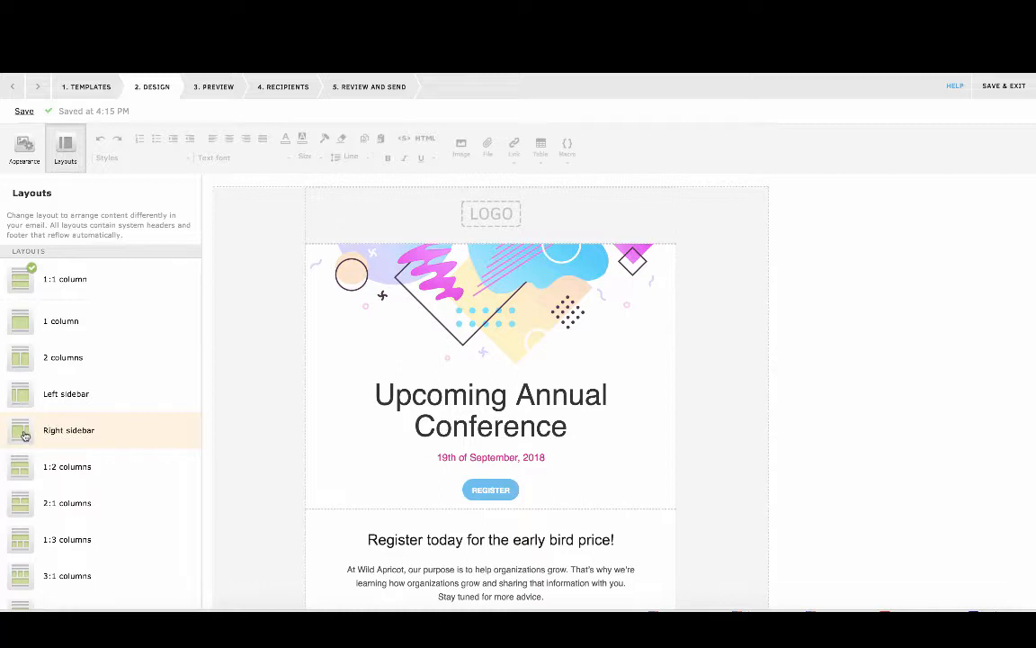
{"action": "scroll", "coordinate": [70, 553], "scroll_direction": "down", "scroll_amount": 2}
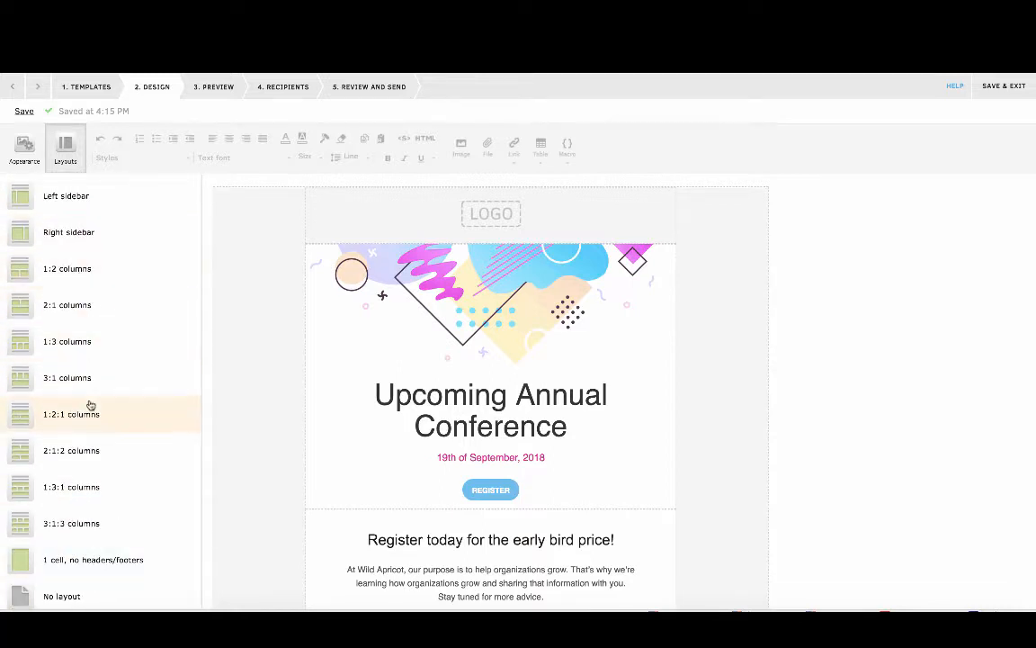
{"action": "scroll", "coordinate": [88, 408], "scroll_direction": "up", "scroll_amount": 2}
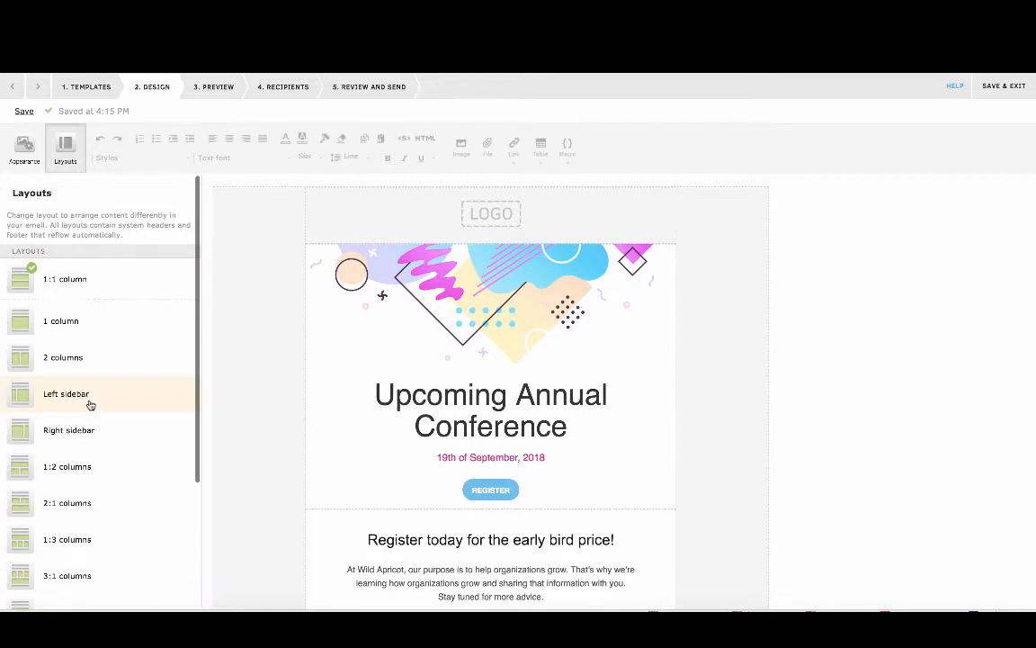
- Replace the "Upcoming Annual Conference" heading in the email header with "Change Your Text"
{"action": "left_click", "coordinate": [24, 146]}
{"action": "left_click", "coordinate": [363, 313]}
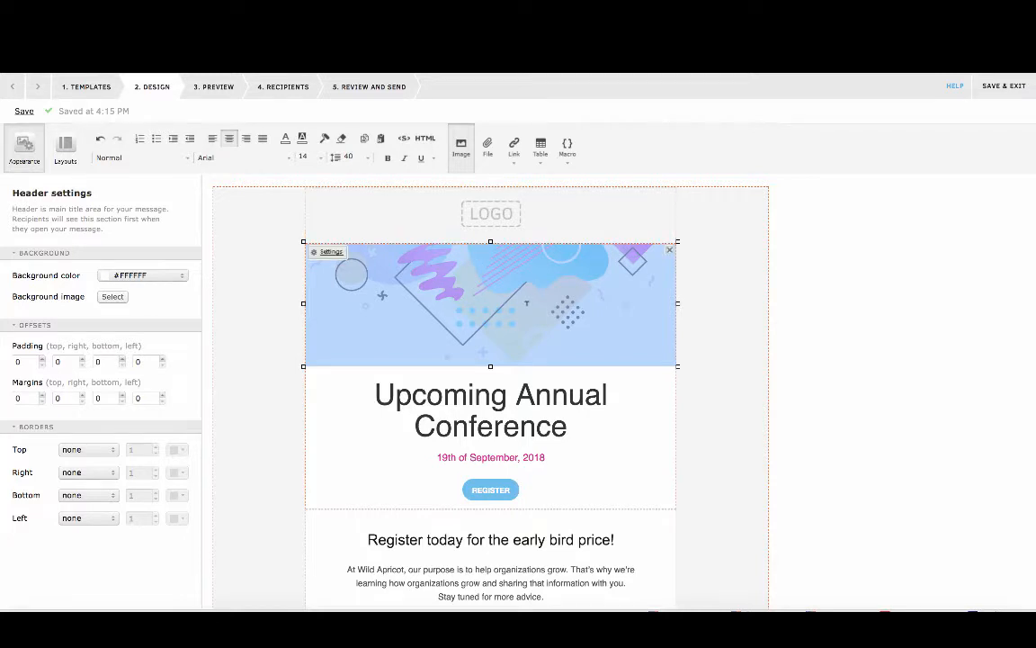
{"action": "left_click", "coordinate": [520, 425]}
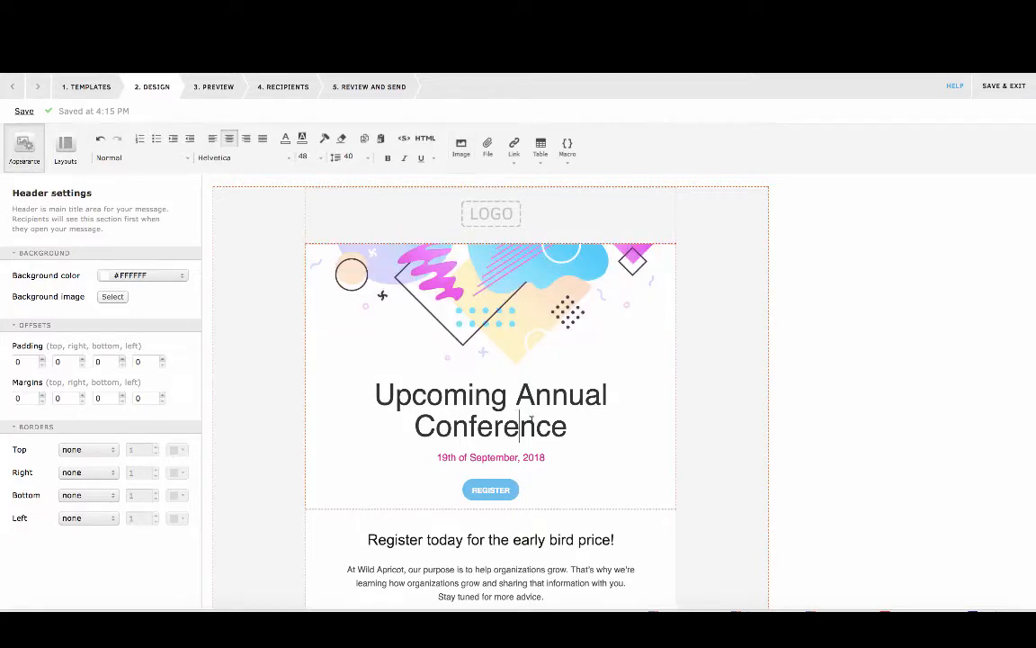
{"action": "left_click_drag", "start_coordinate": [566, 424], "coordinate": [338, 384]}
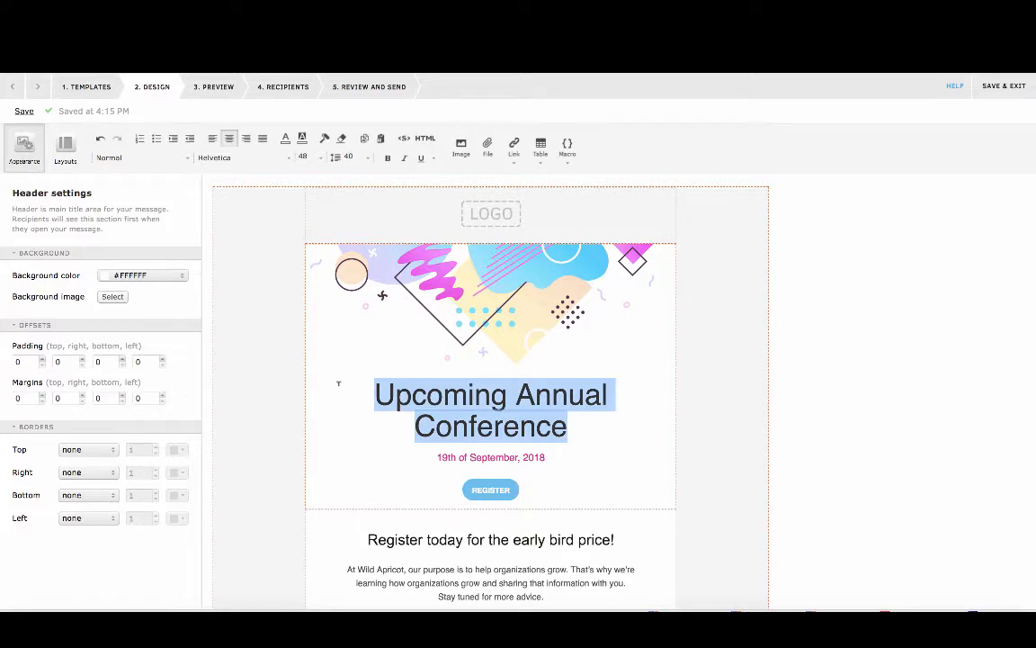
{"action": "type", "text": "Change y"}
{"action": "key", "text": "BackSpace"}
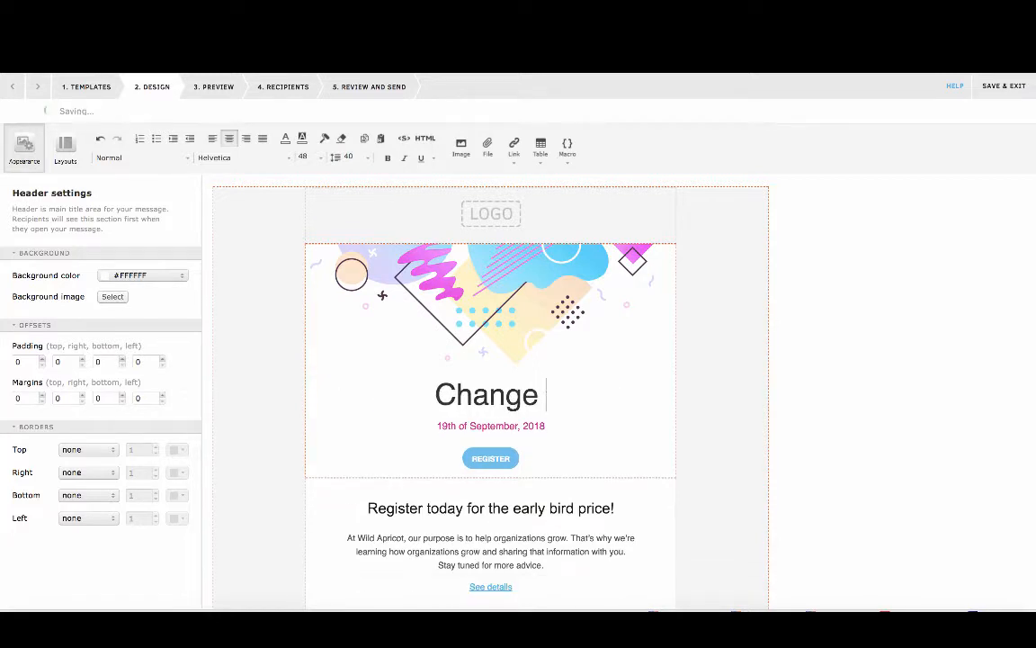
{"action": "type", "text": "Your Tex"}
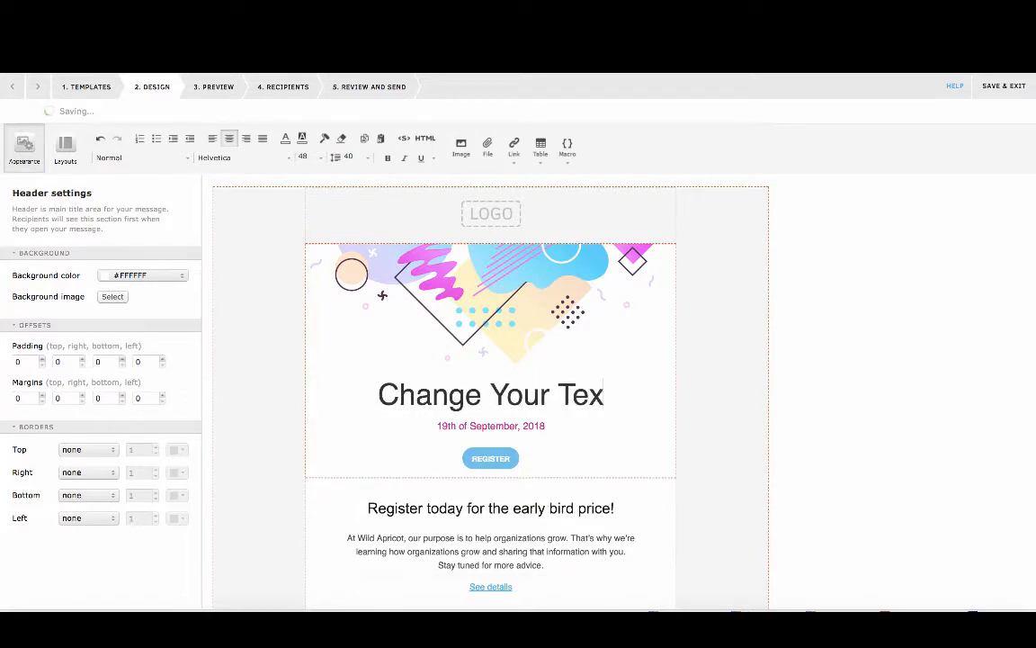
{"action": "type", "text": "t"}
{"action": "left_click", "coordinate": [498, 461]}
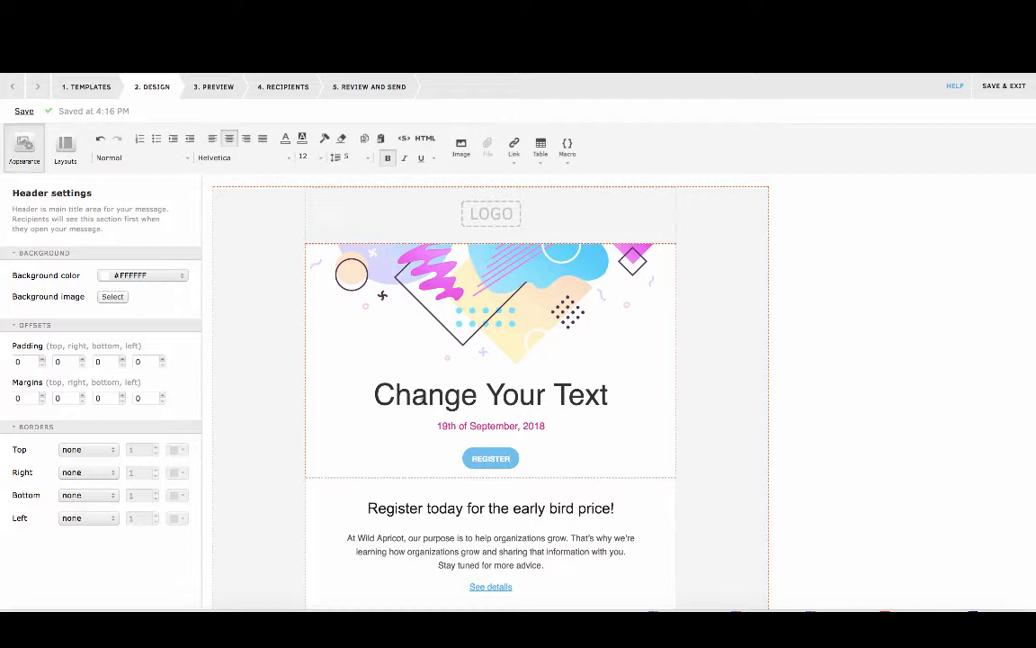
- View the background color choices in the email's general settings, leaving the palette without picking a color
{"action": "scroll", "coordinate": [457, 422], "scroll_direction": "down", "scroll_amount": 2}
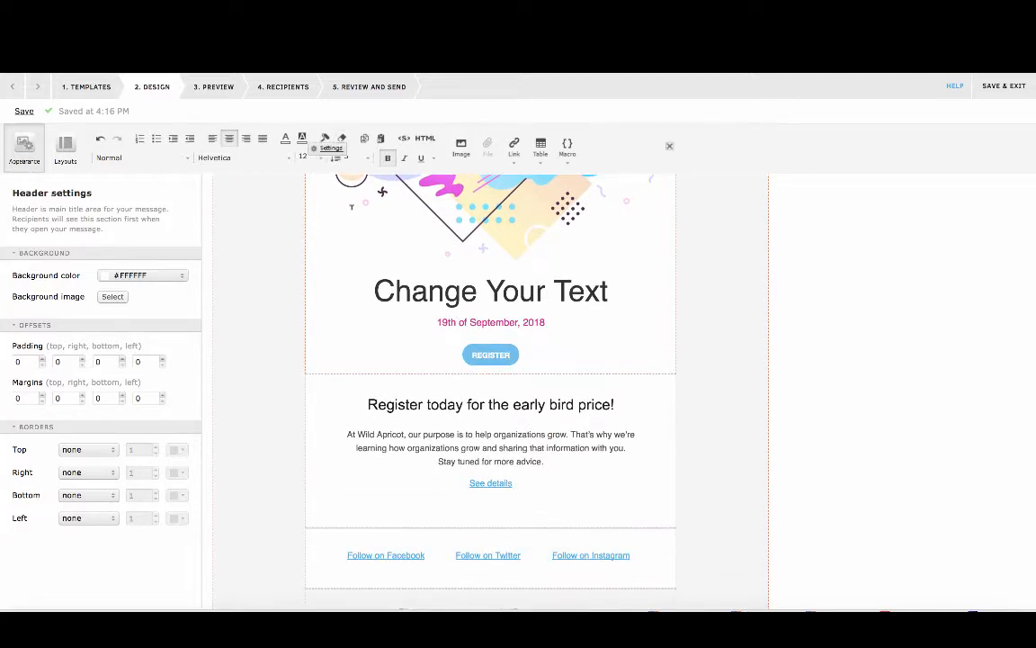
{"action": "left_click", "coordinate": [264, 388]}
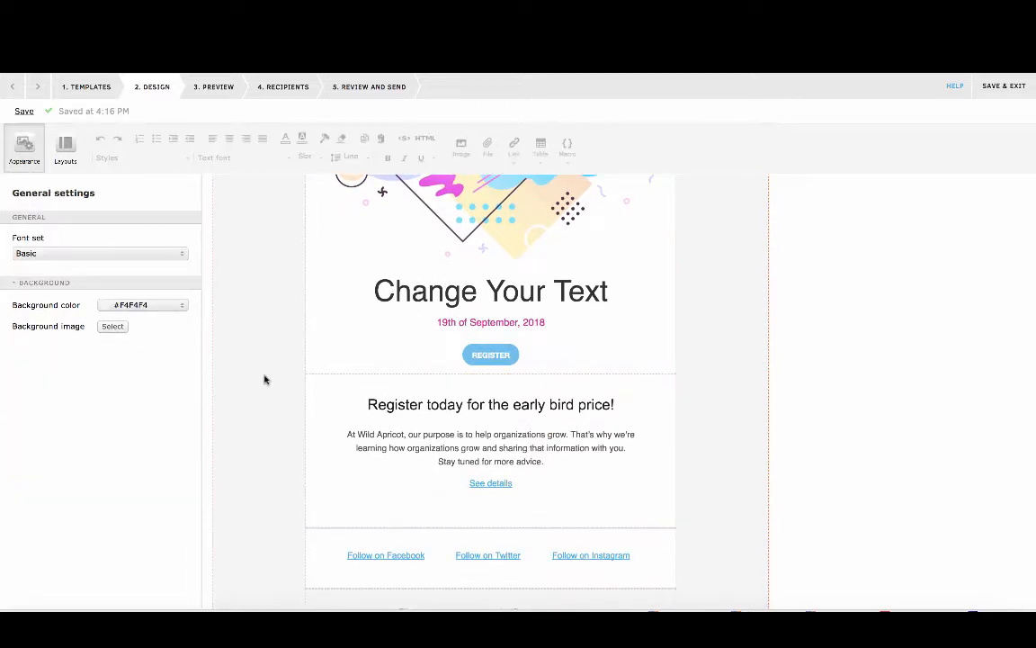
{"action": "left_click", "coordinate": [150, 310]}
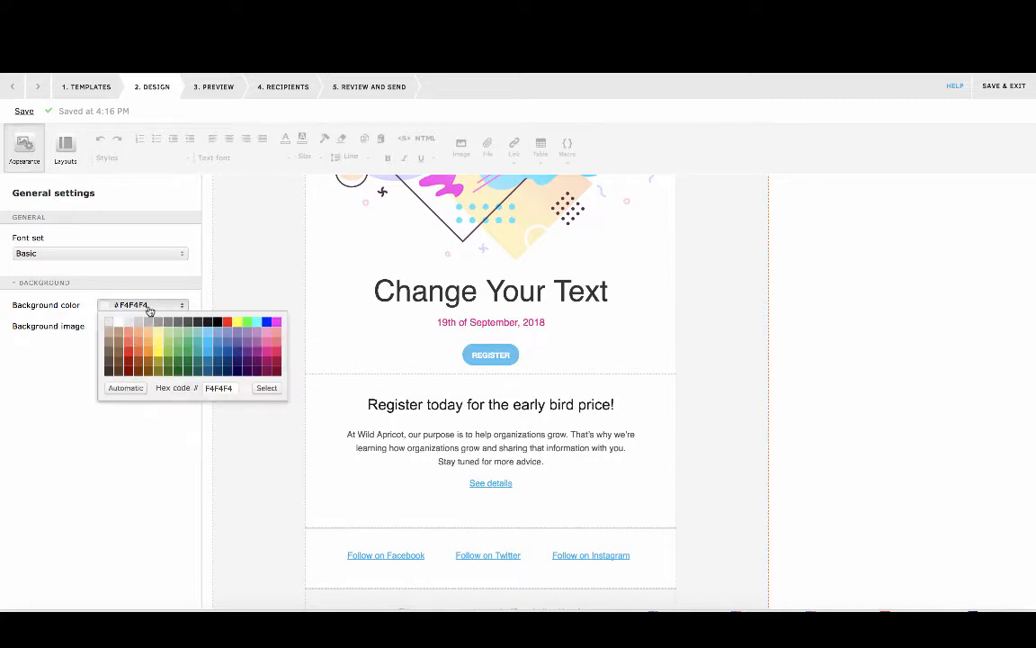
{"action": "left_click", "coordinate": [44, 365]}
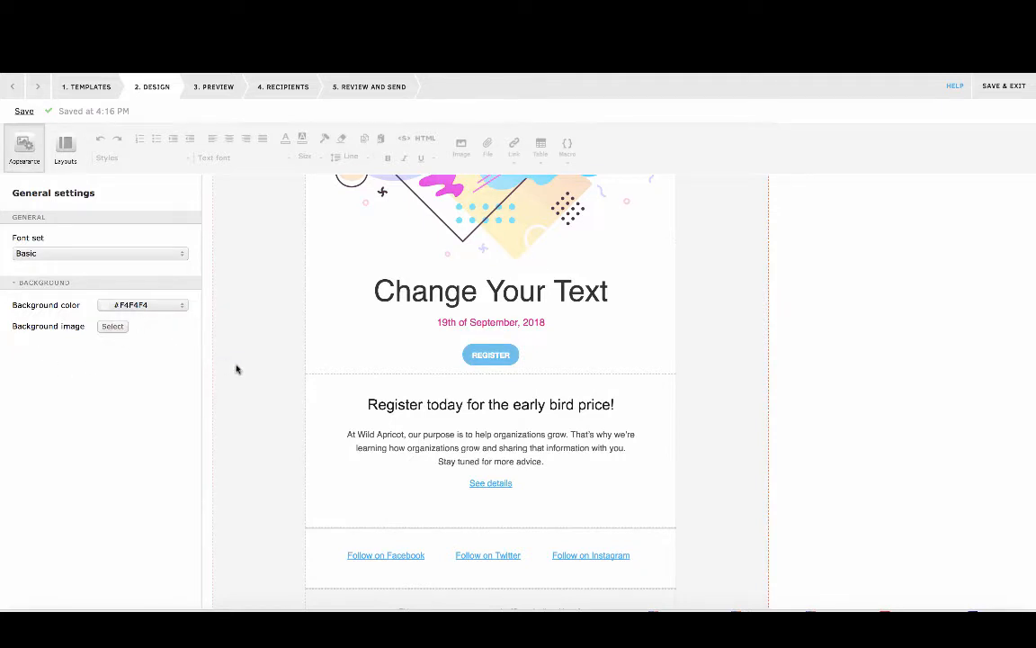
- Preview the email in desktop view, then check its mobile version from the header down to the footer
{"action": "scroll", "coordinate": [260, 432], "scroll_direction": "up", "scroll_amount": 3}
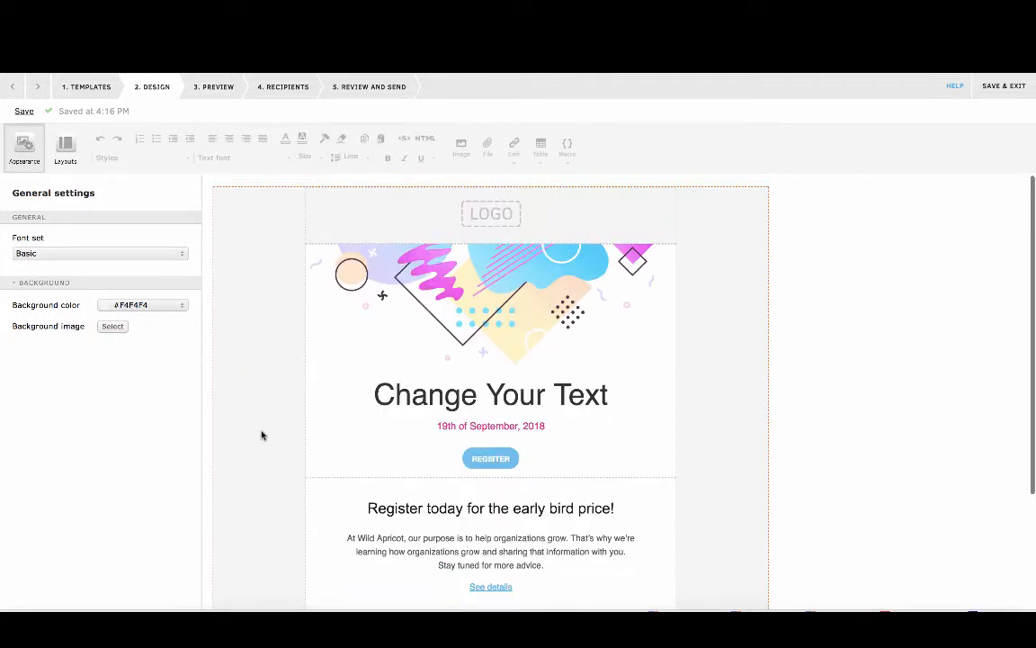
{"action": "left_click", "coordinate": [411, 402]}
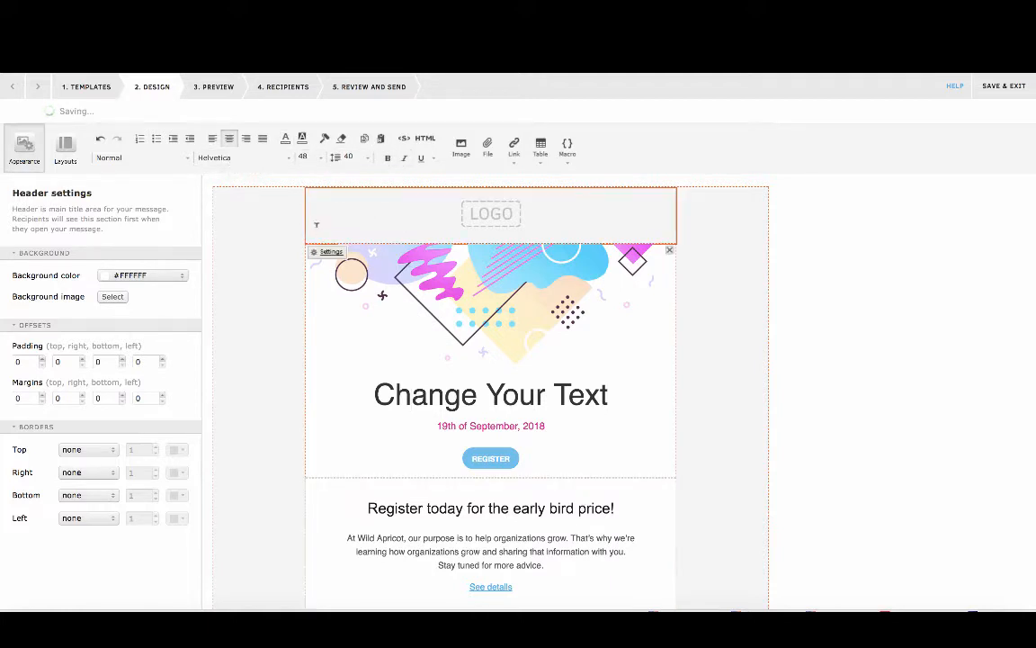
{"action": "left_click", "coordinate": [214, 87]}
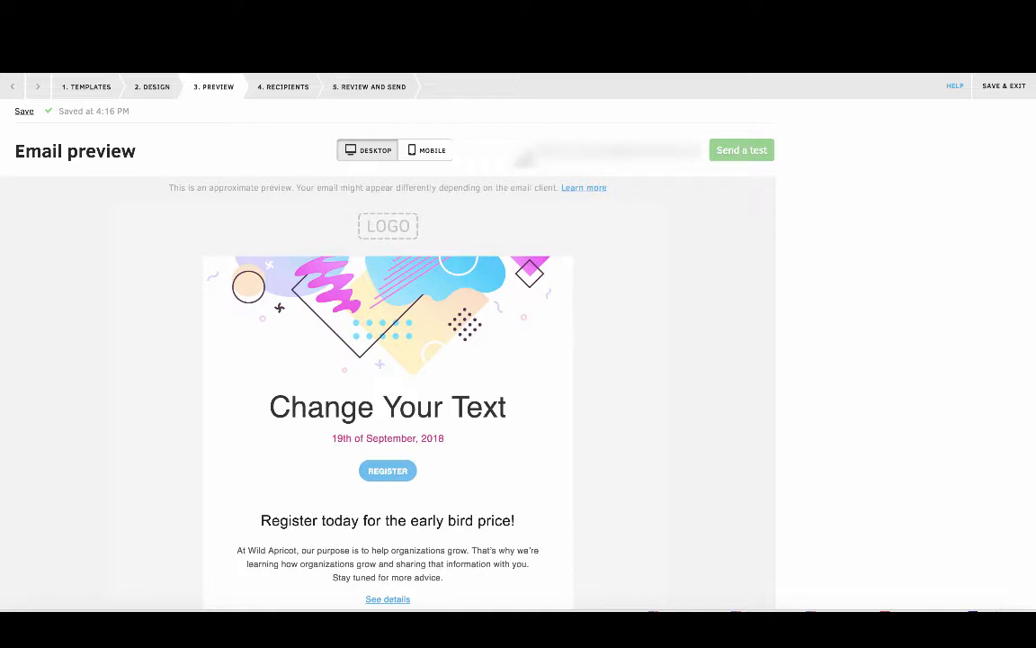
{"action": "left_click", "coordinate": [421, 151]}
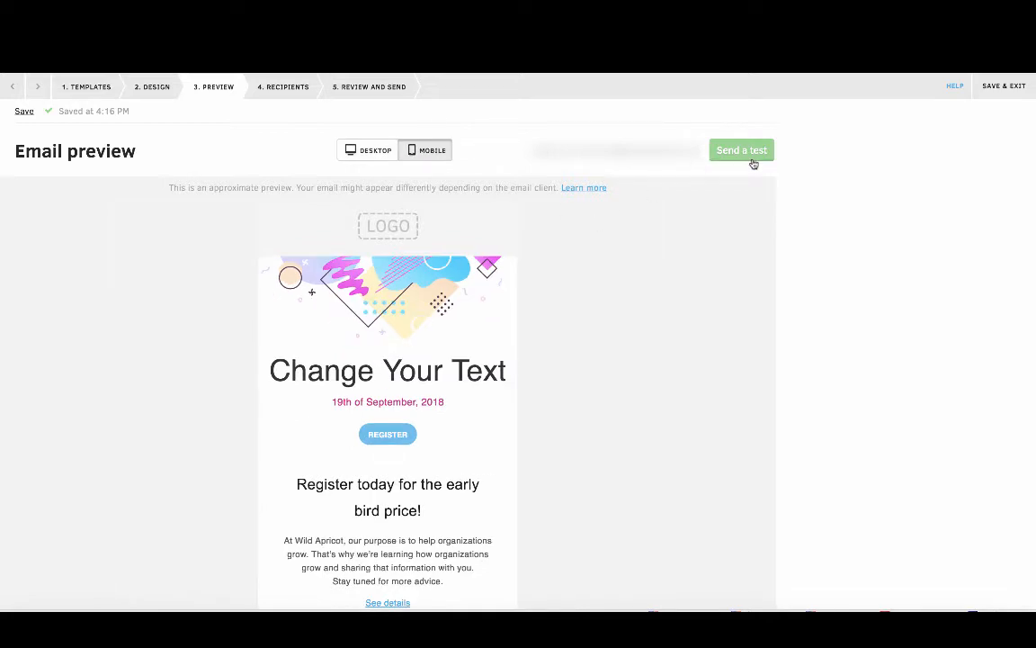
{"action": "scroll", "coordinate": [720, 290], "scroll_direction": "down", "scroll_amount": 1}
{"action": "scroll", "coordinate": [720, 290], "scroll_direction": "down", "scroll_amount": 5}
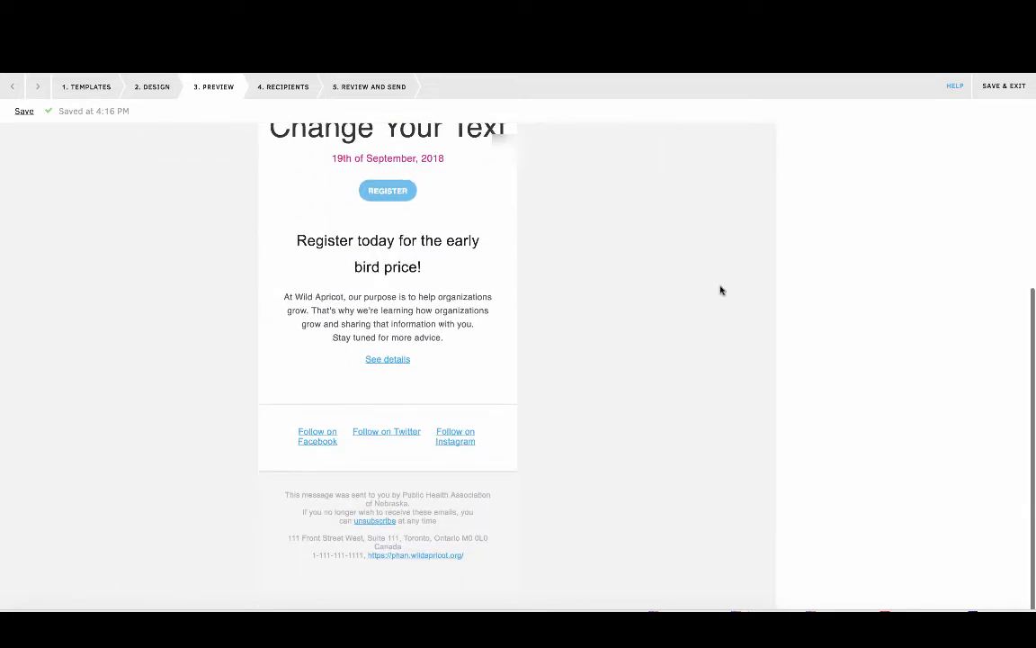
{"action": "scroll", "coordinate": [719, 289], "scroll_direction": "up", "scroll_amount": 5}
{"action": "scroll", "coordinate": [501, 405], "scroll_direction": "down", "scroll_amount": 4}
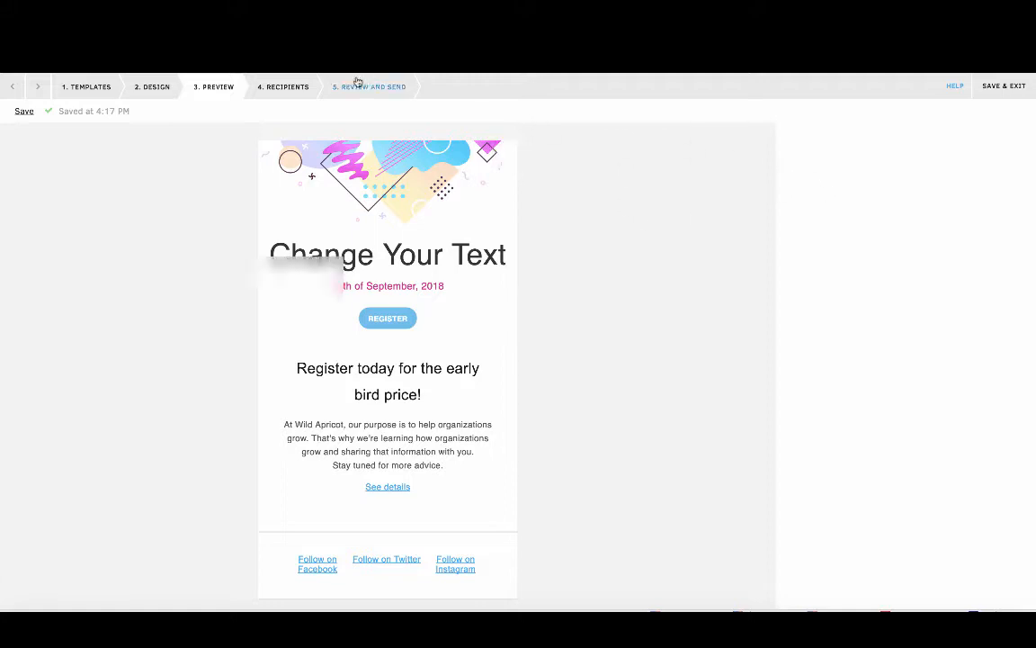
- Go to the recipients and subject stage and view the macros available for the subject line, leaving the subject empty
{"action": "left_click", "coordinate": [286, 88]}
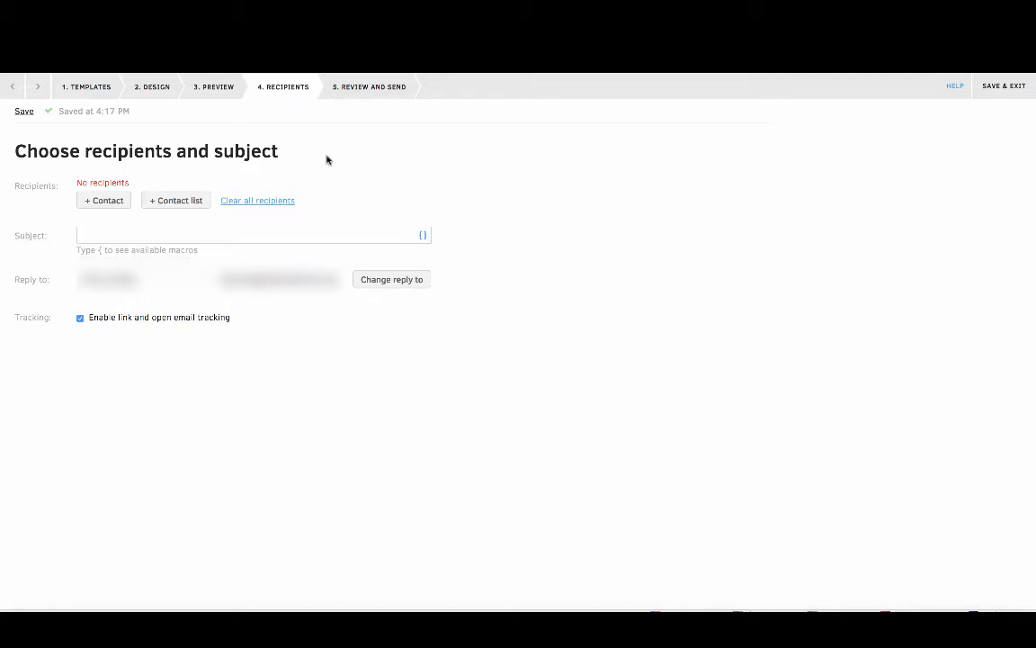
{"action": "left_click", "coordinate": [165, 233]}
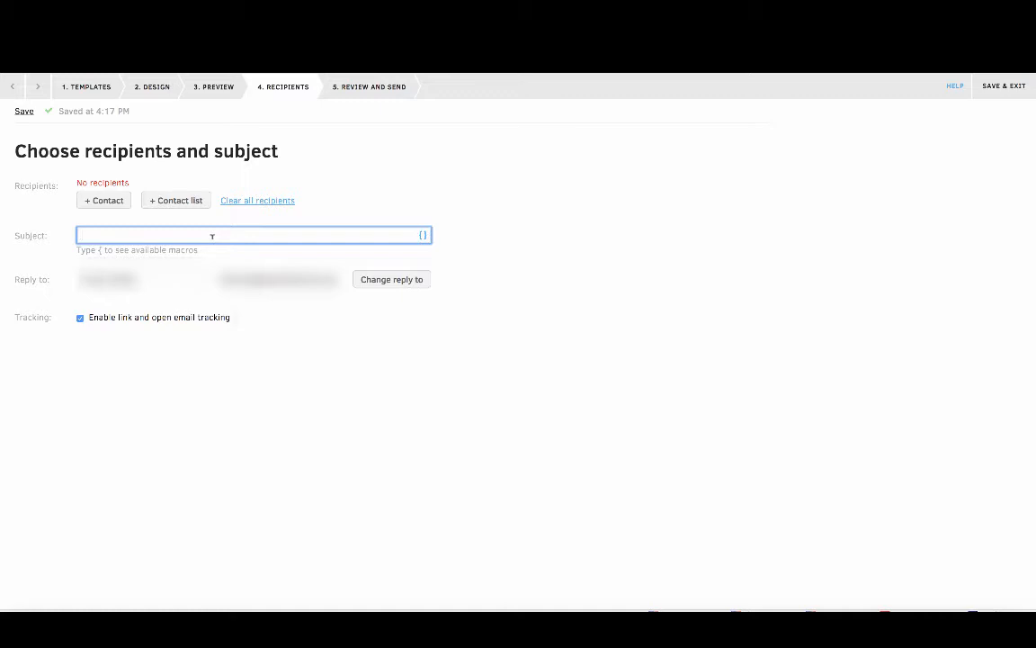
{"action": "type", "text": "{"}
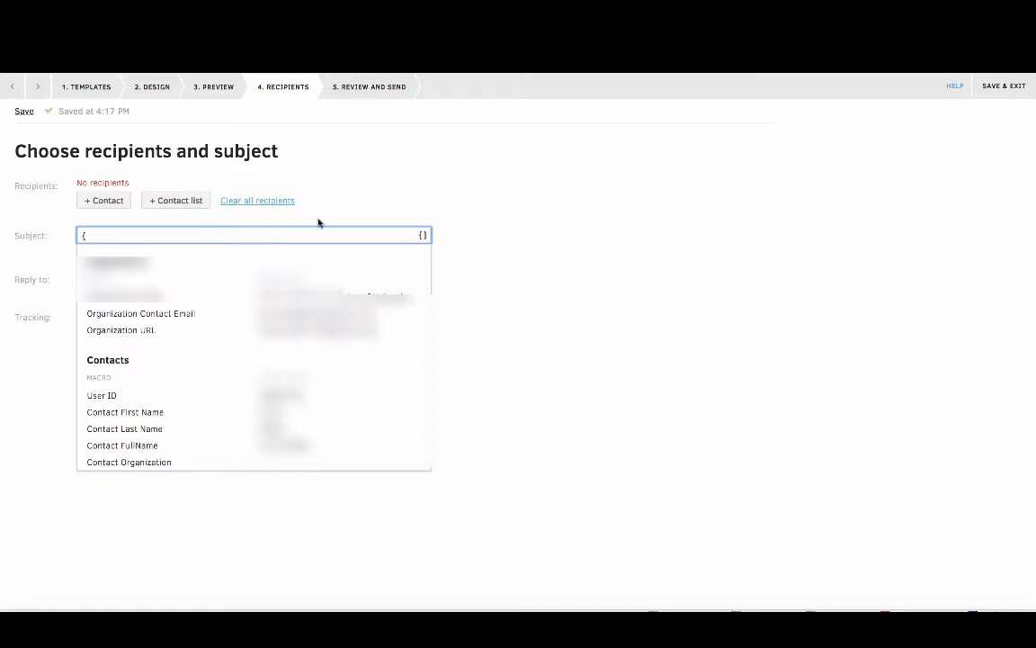
{"action": "key", "text": "BackSpace"}
{"action": "left_click", "coordinate": [398, 208]}
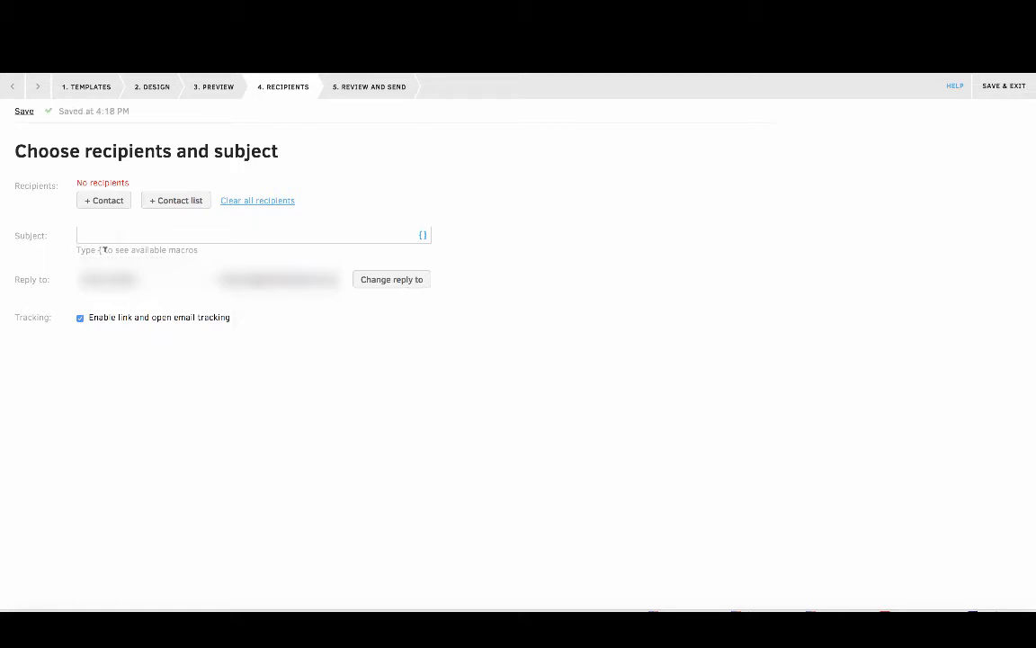
{"action": "left_click_drag", "start_coordinate": [103, 247], "coordinate": [85, 247]}
{"action": "left_click", "coordinate": [123, 249]}
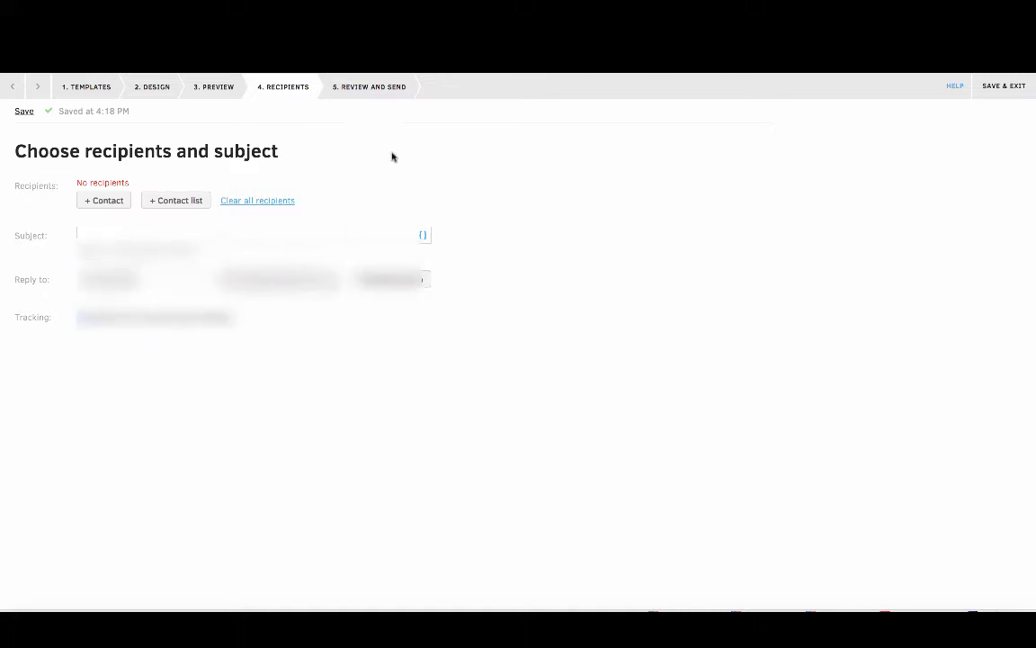
- Review the email's delivery setup and final design in the review and send stage
{"action": "left_click", "coordinate": [379, 90]}
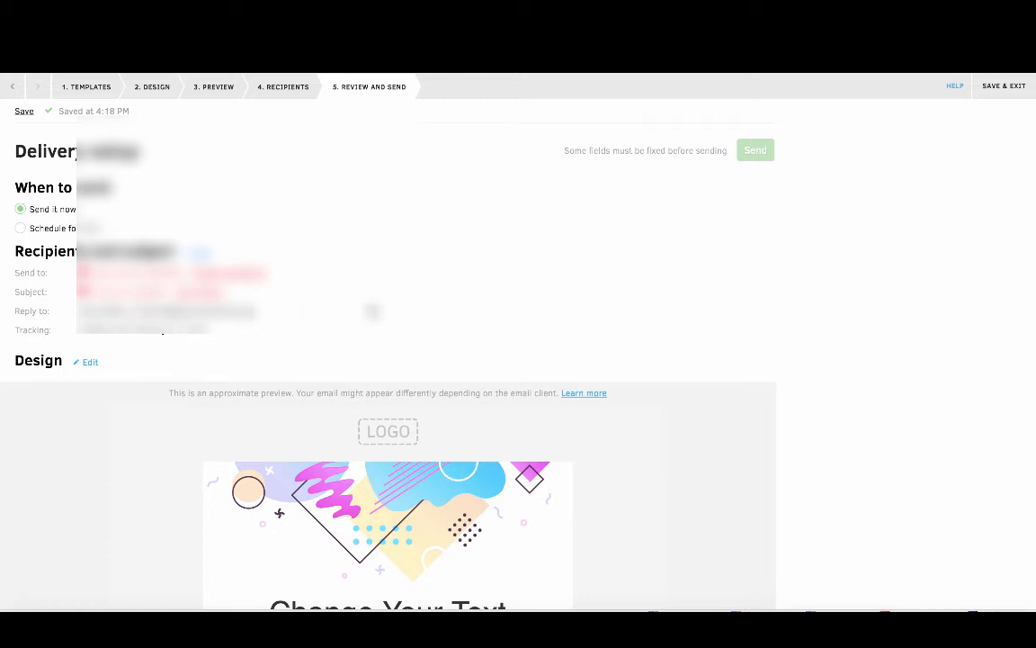
{"action": "scroll", "coordinate": [372, 308], "scroll_direction": "down", "scroll_amount": 5}
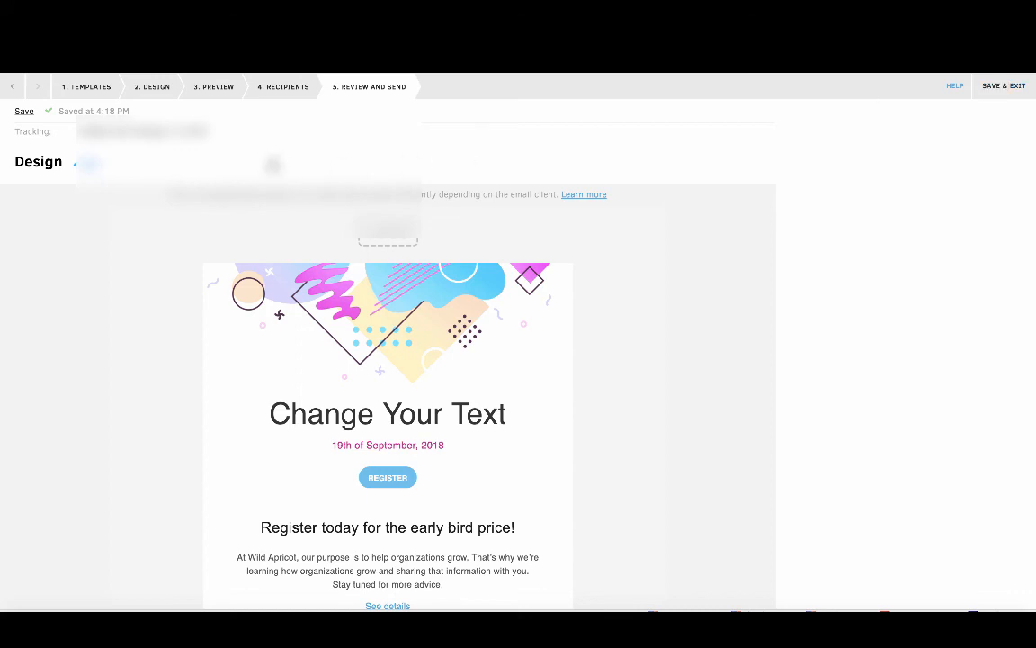
{"action": "scroll", "coordinate": [268, 266], "scroll_direction": "up", "scroll_amount": 2}
{"action": "scroll", "coordinate": [263, 224], "scroll_direction": "down", "scroll_amount": 2}
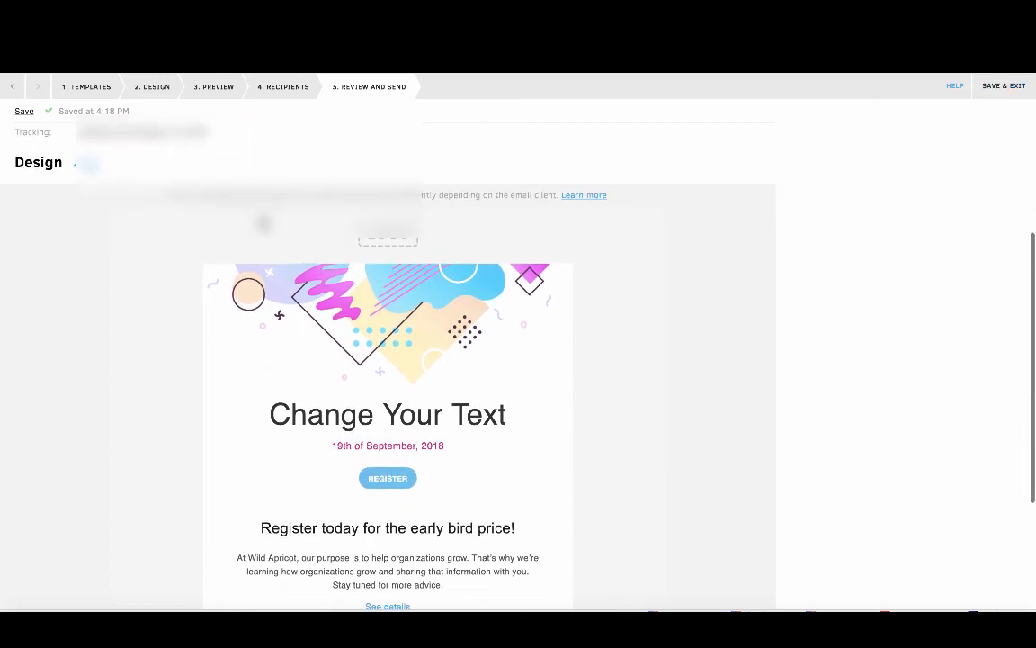